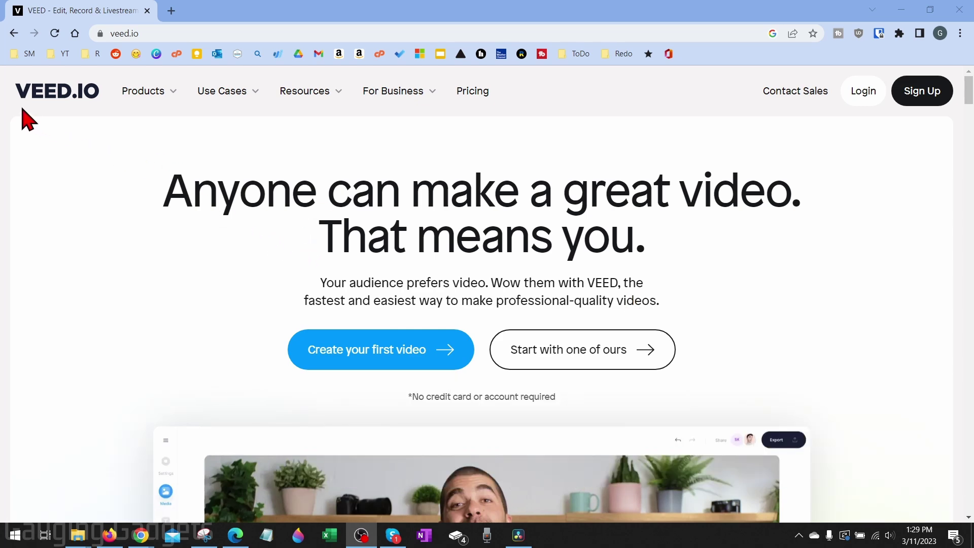
Step: Look over VEED's pricing plans
{"action": "left_click", "coordinate": [471, 95]}
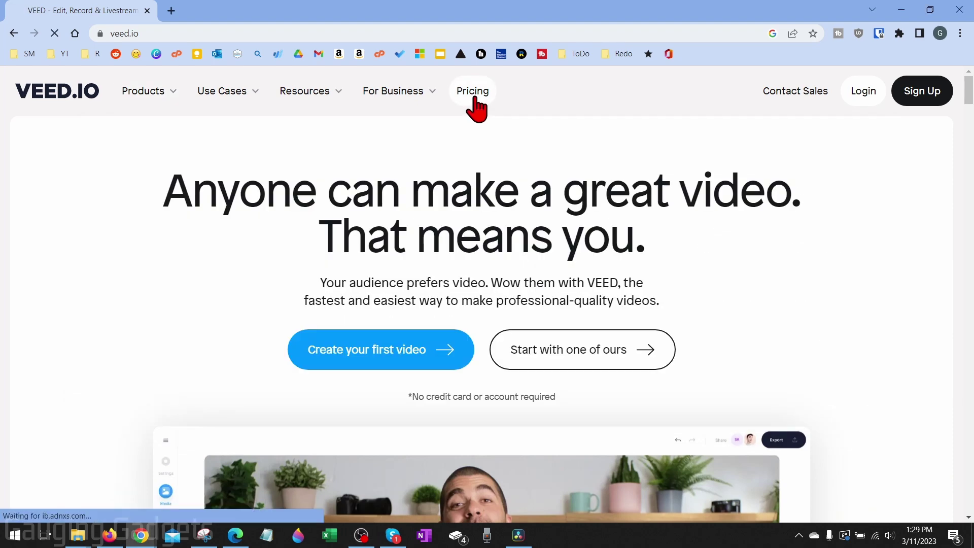
{"action": "scroll", "coordinate": [224, 294], "scroll_direction": "down", "scroll_amount": 4}
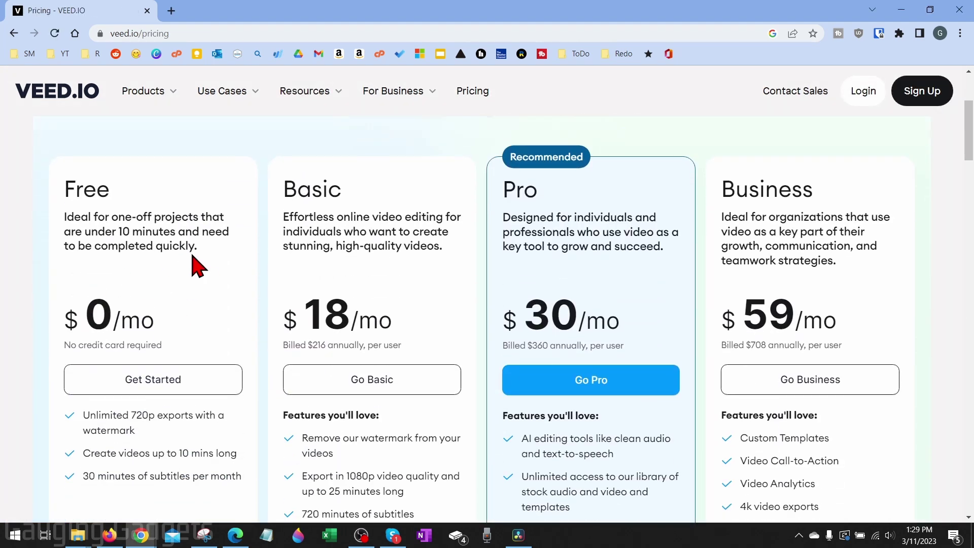
{"action": "scroll", "coordinate": [153, 263], "scroll_direction": "down", "scroll_amount": 1}
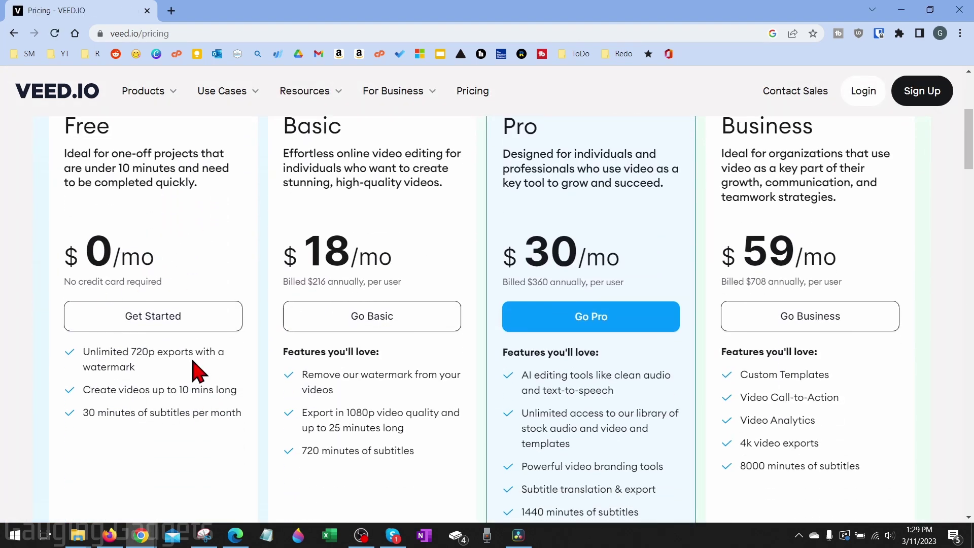
{"action": "scroll", "coordinate": [195, 356], "scroll_direction": "up", "scroll_amount": 4}
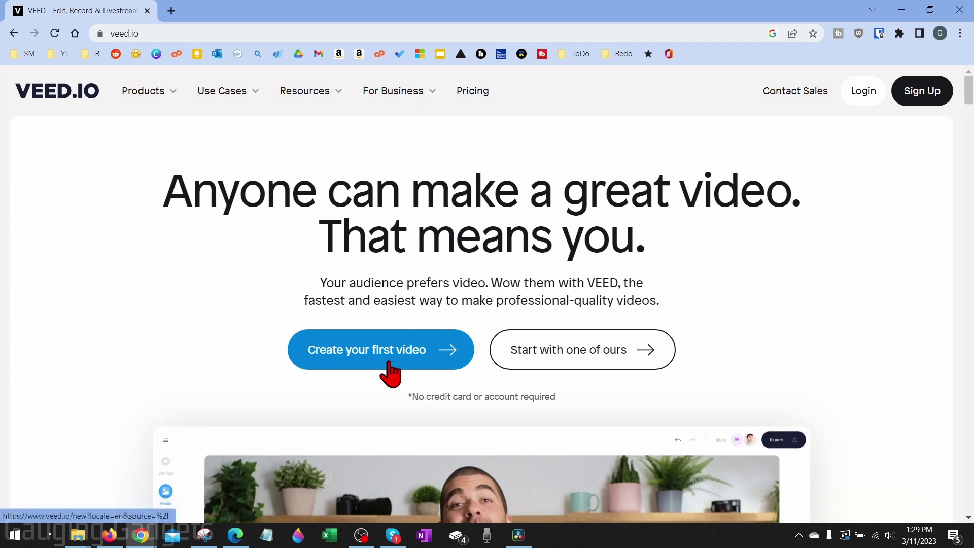
Step: Start a new video project and upload the score-hillside.wav audio file
{"action": "left_click", "coordinate": [338, 357]}
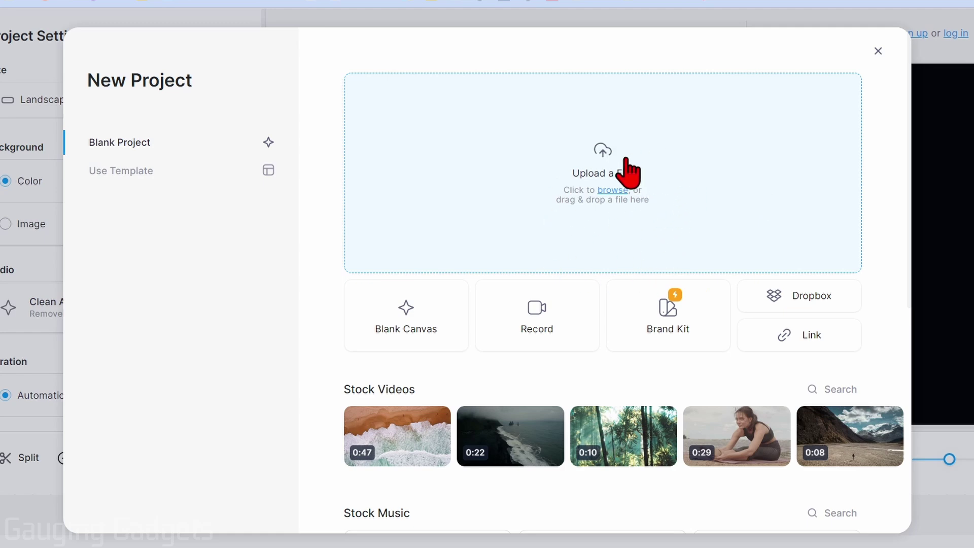
{"action": "scroll", "coordinate": [378, 385], "scroll_direction": "down", "scroll_amount": 2}
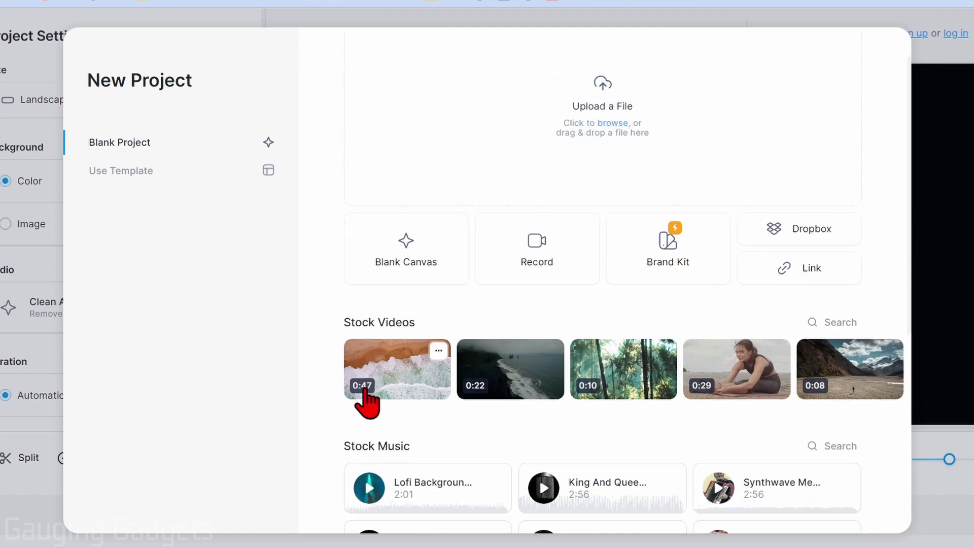
{"action": "scroll", "coordinate": [533, 461], "scroll_direction": "down", "scroll_amount": 4}
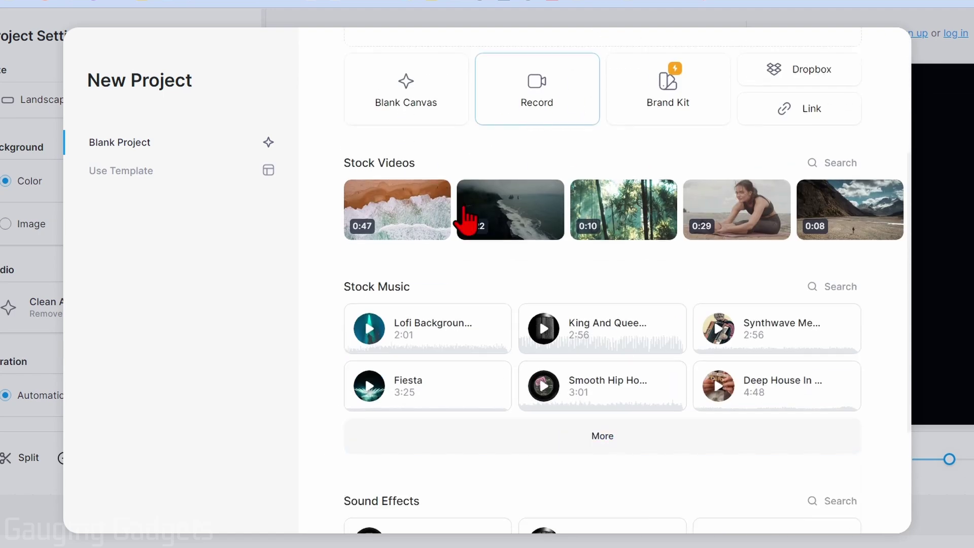
{"action": "scroll", "coordinate": [592, 218], "scroll_direction": "up", "scroll_amount": 6}
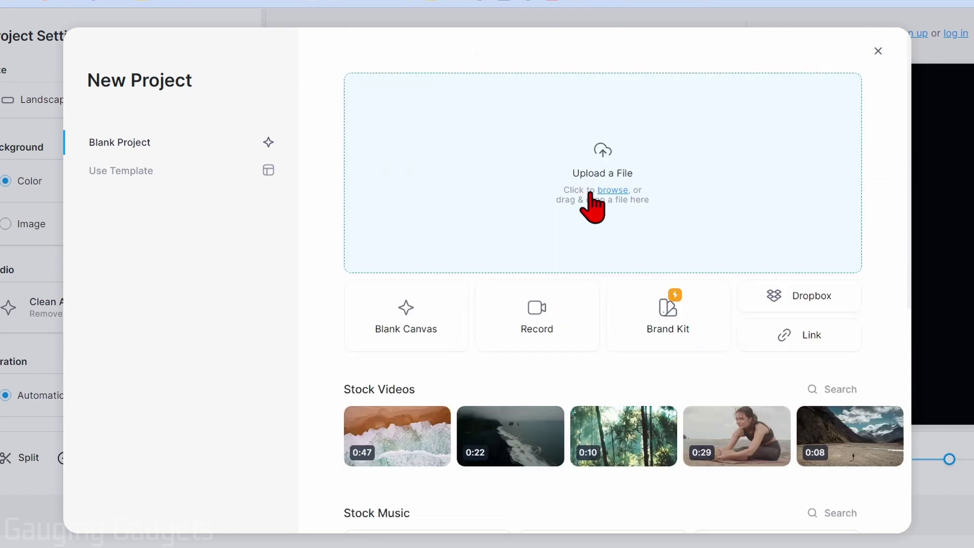
{"action": "left_click", "coordinate": [615, 158]}
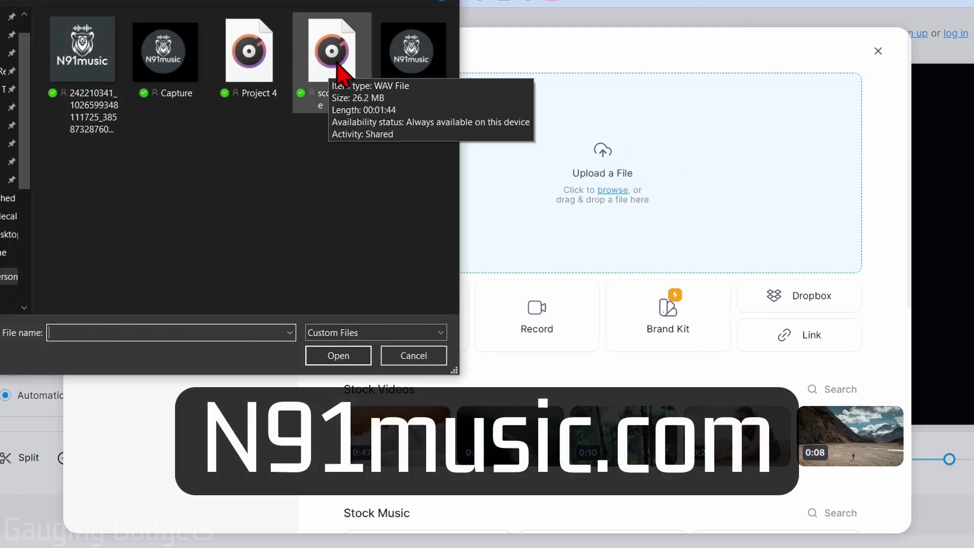
{"action": "double_click", "coordinate": [336, 64]}
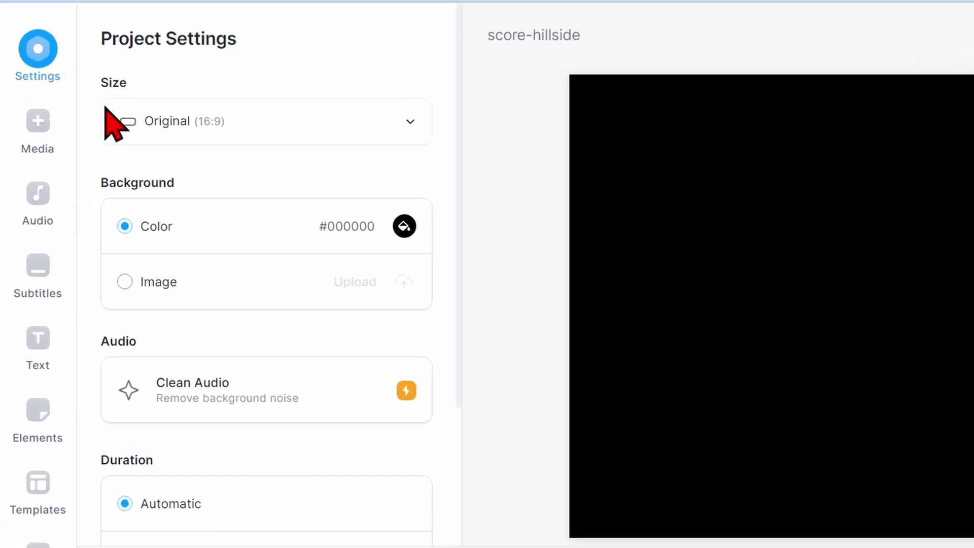
Step: Try the TikTok 9:16 size, then set YouTube 16:9 and play the project
{"action": "left_click", "coordinate": [311, 121]}
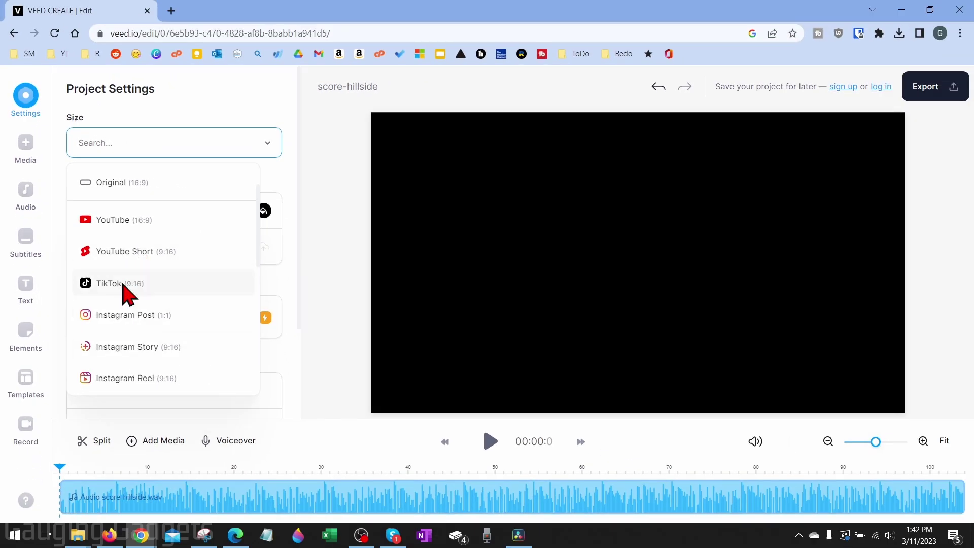
{"action": "left_click", "coordinate": [117, 283]}
{"action": "left_click", "coordinate": [181, 148]}
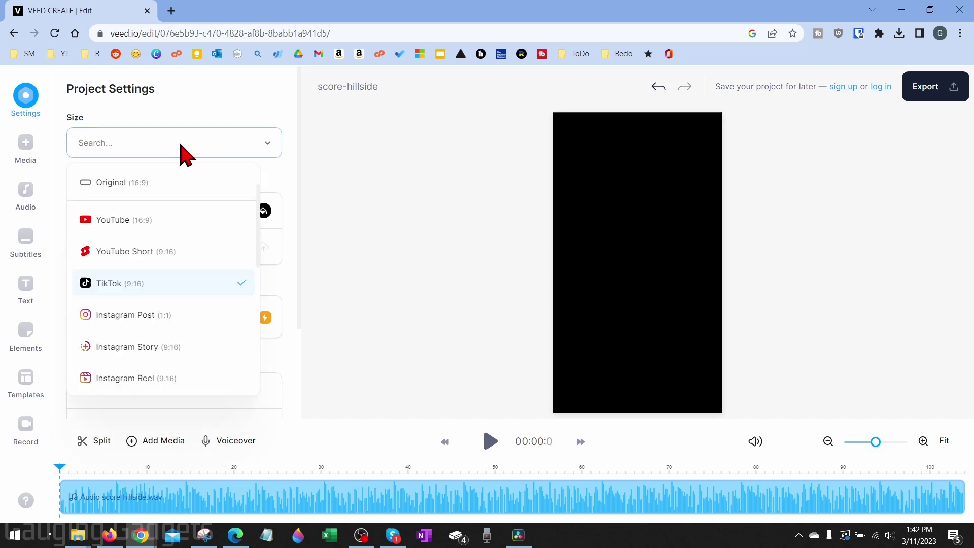
{"action": "left_click", "coordinate": [133, 223]}
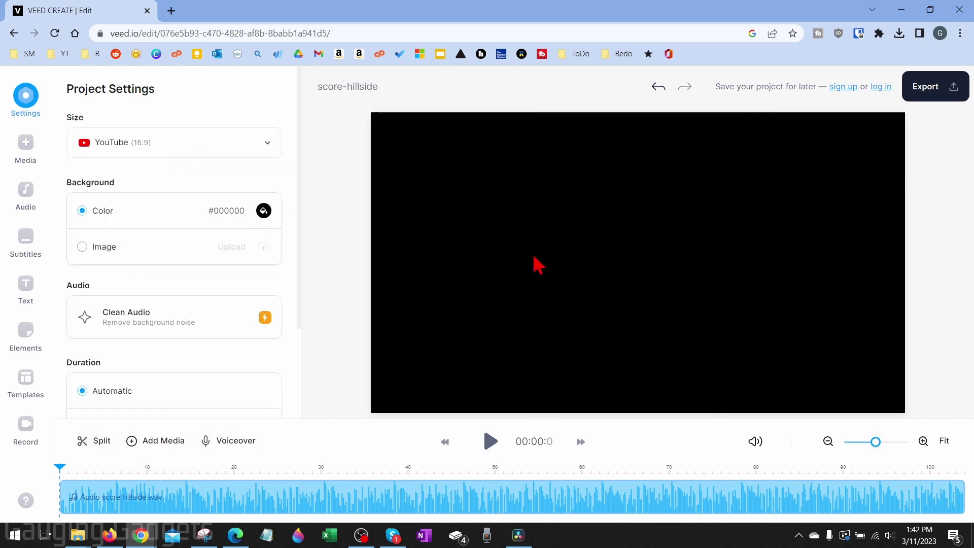
{"action": "left_click", "coordinate": [490, 442]}
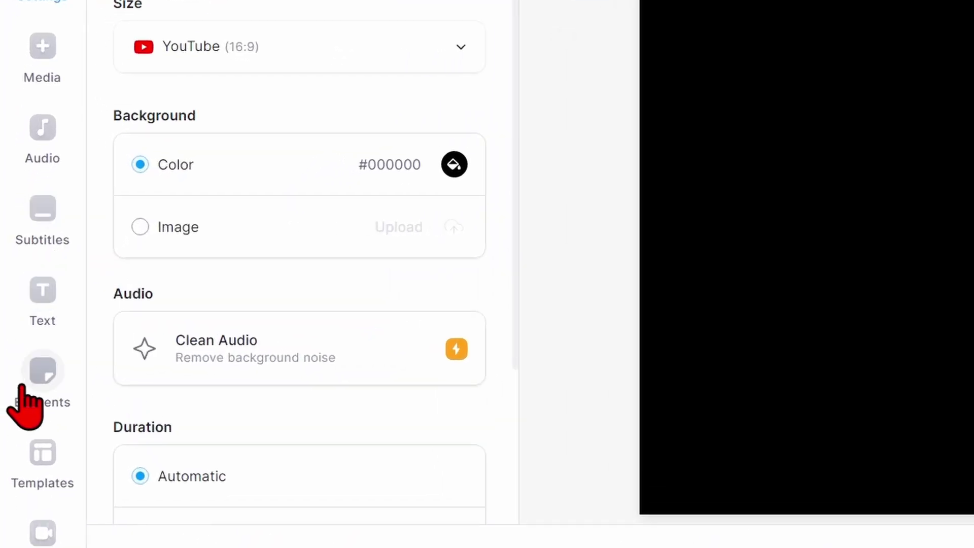
Step: Open Elements and browse every style in the Sound Waves gallery
{"action": "left_click", "coordinate": [41, 370]}
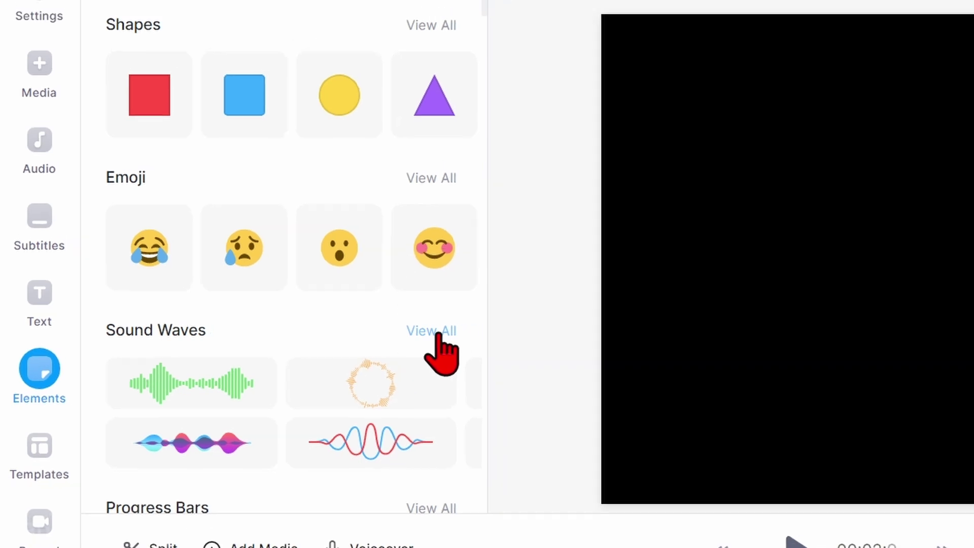
{"action": "left_click", "coordinate": [437, 335]}
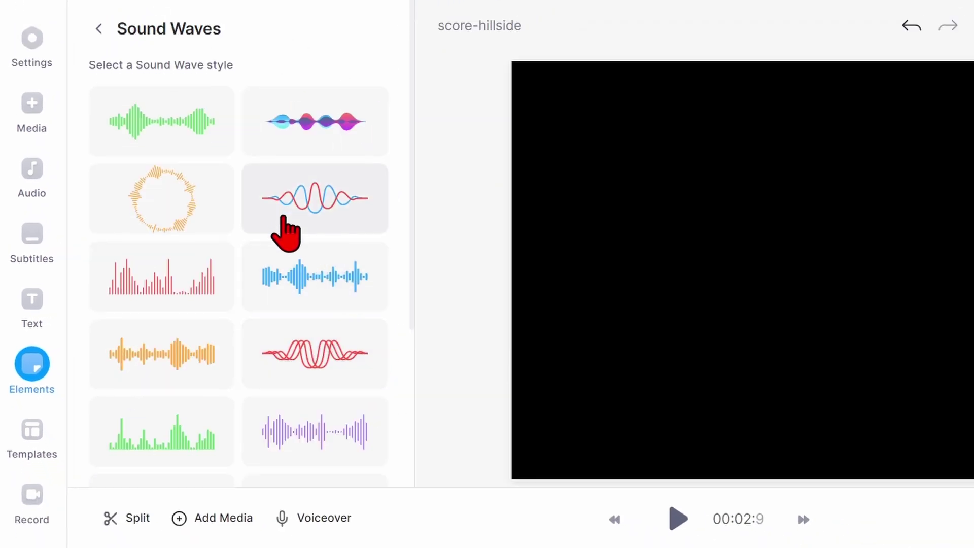
{"action": "scroll", "coordinate": [340, 215], "scroll_direction": "down", "scroll_amount": 5}
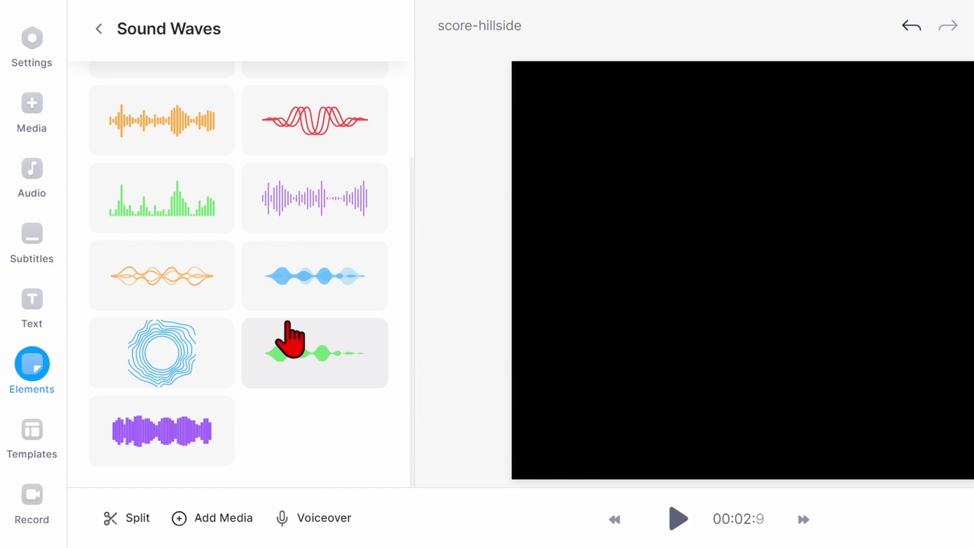
{"action": "scroll", "coordinate": [288, 329], "scroll_direction": "up", "scroll_amount": 5}
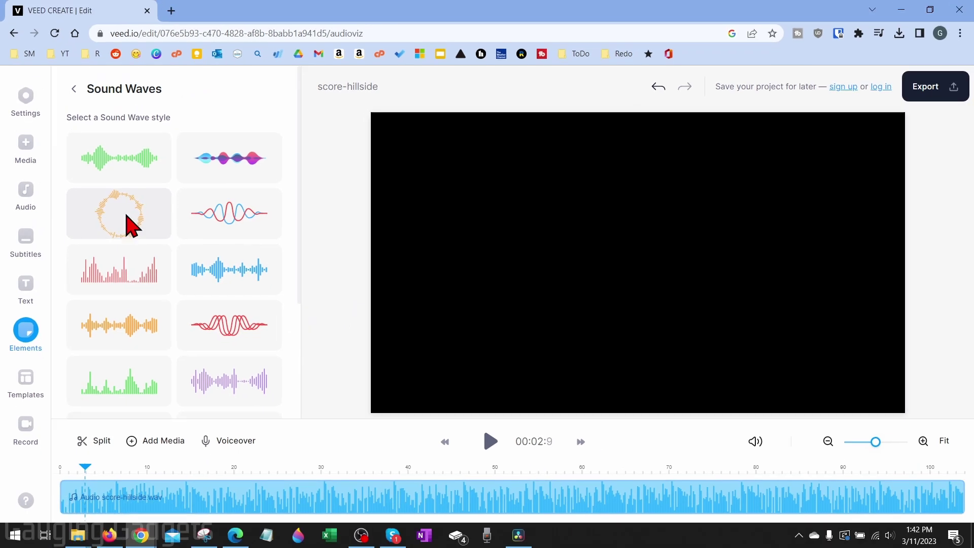
Step: Add the circular sound wave, centre it, and enlarge it to canvas height
{"action": "left_click", "coordinate": [131, 224]}
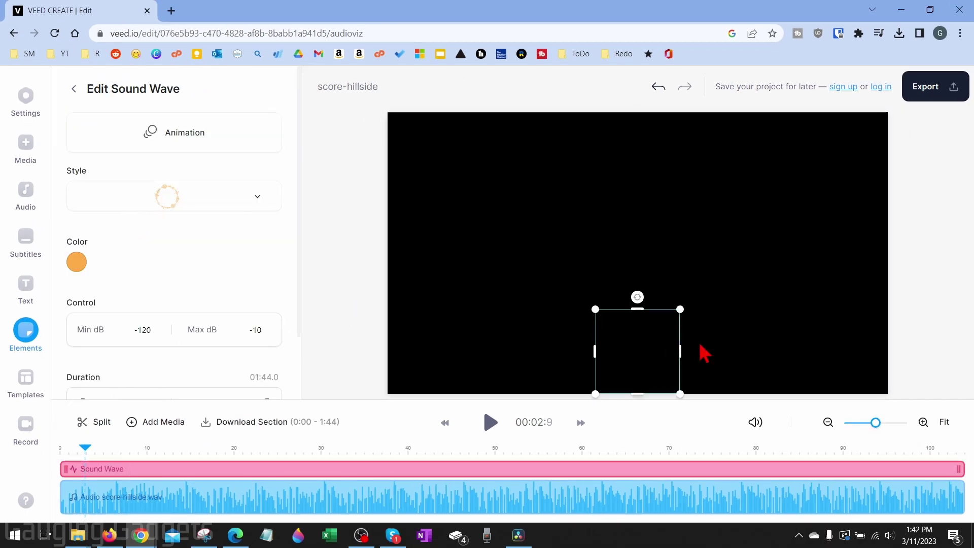
{"action": "left_click_drag", "start_coordinate": [625, 350], "coordinate": [629, 252]}
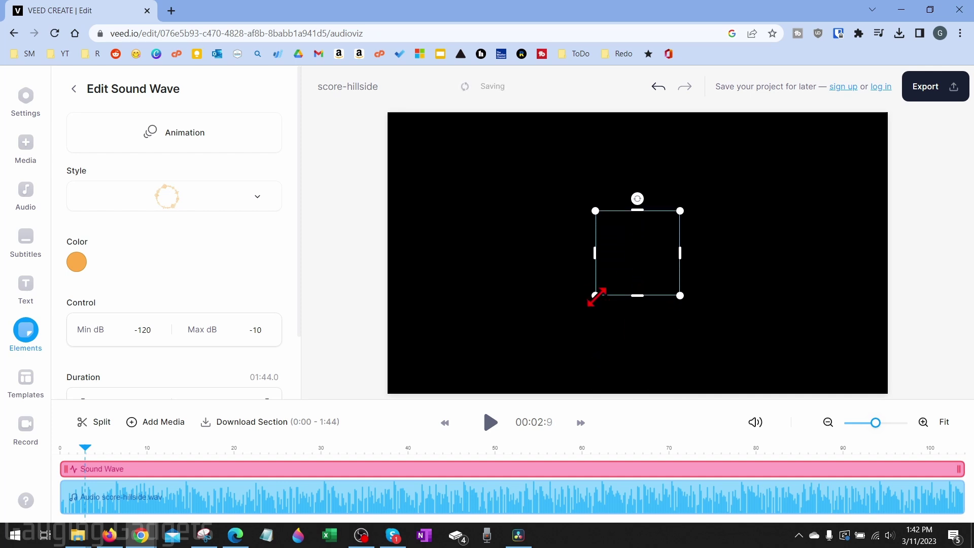
{"action": "left_click_drag", "start_coordinate": [596, 296], "coordinate": [504, 394]}
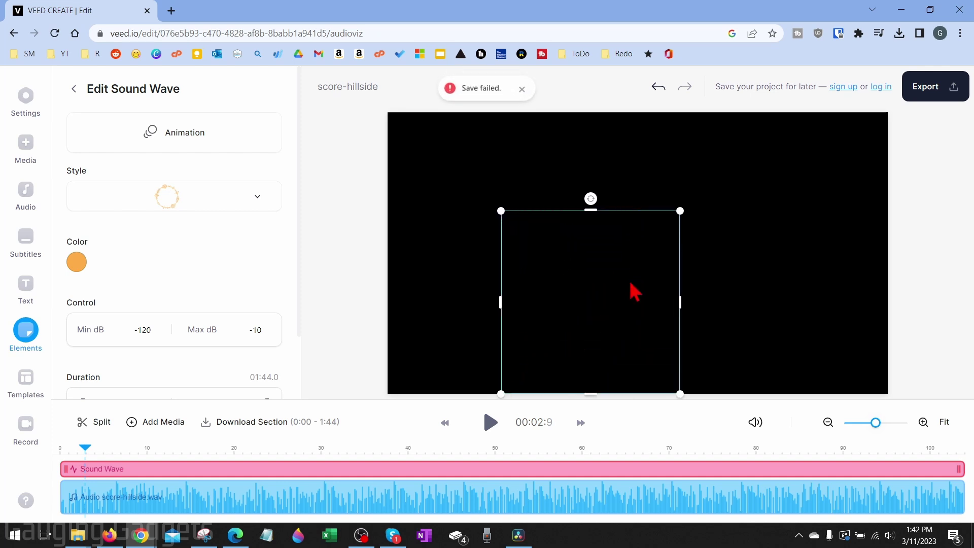
{"action": "left_click_drag", "start_coordinate": [680, 208], "coordinate": [774, 114]}
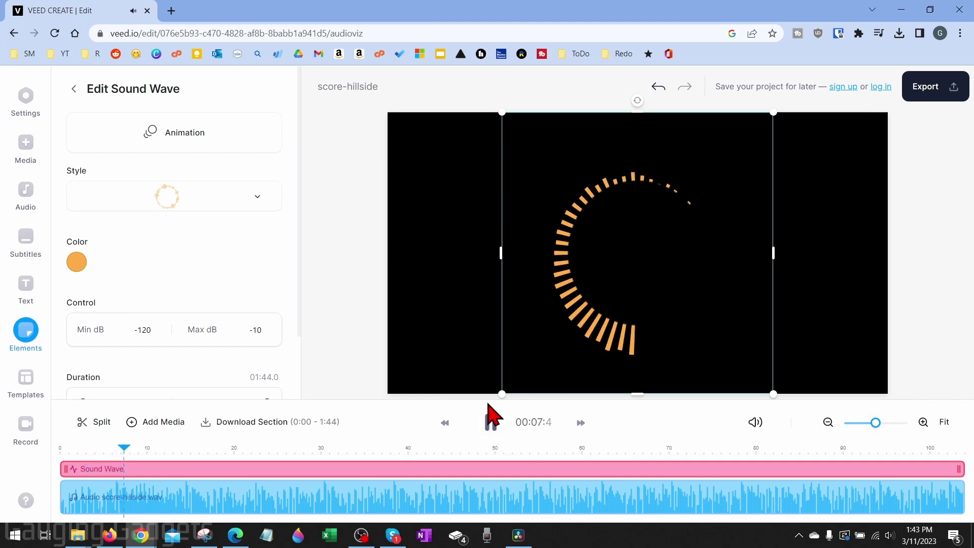
Step: Pause playback and apply the Fade animation to the sound wave
{"action": "left_click", "coordinate": [492, 424]}
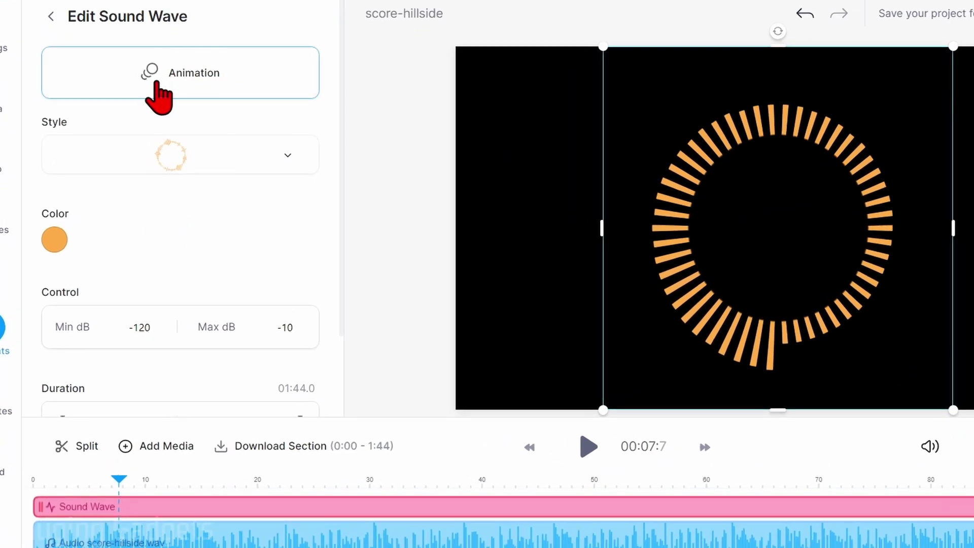
{"action": "left_click", "coordinate": [156, 83]}
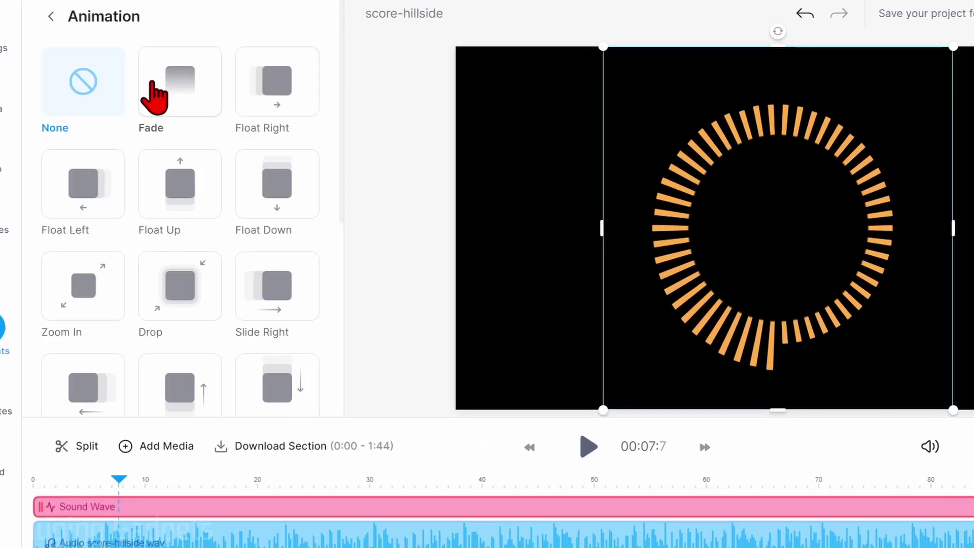
{"action": "left_click", "coordinate": [172, 99]}
{"action": "left_click", "coordinate": [51, 16]}
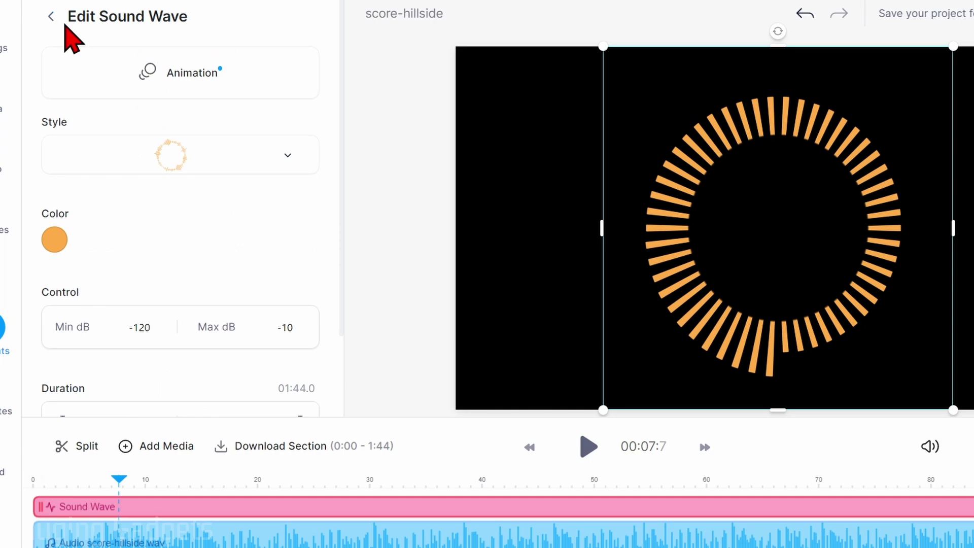
Step: Try the bar wave style, then switch to the smooth wave style and preview it
{"action": "left_click", "coordinate": [231, 156]}
{"action": "scroll", "coordinate": [254, 290], "scroll_direction": "down", "scroll_amount": 1}
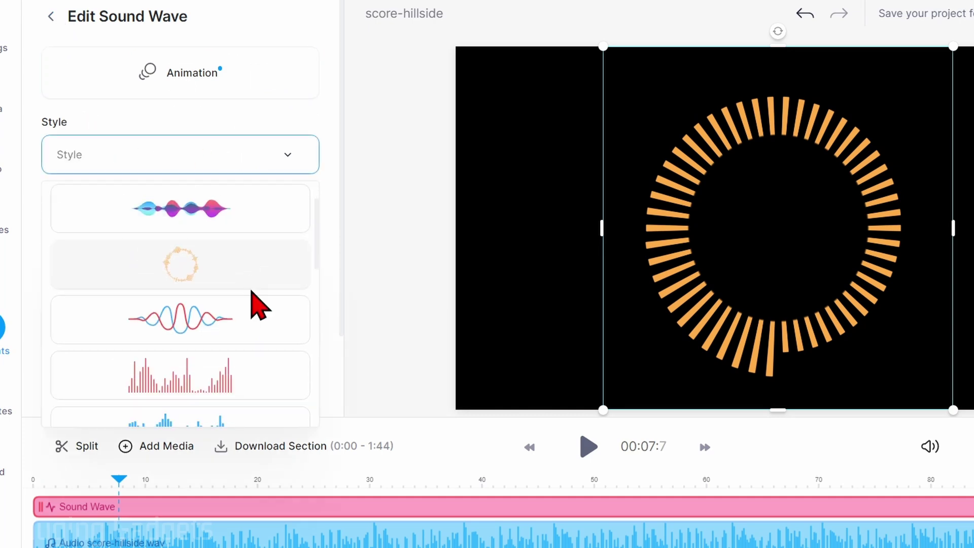
{"action": "scroll", "coordinate": [252, 290], "scroll_direction": "down", "scroll_amount": 2}
{"action": "left_click", "coordinate": [179, 278]}
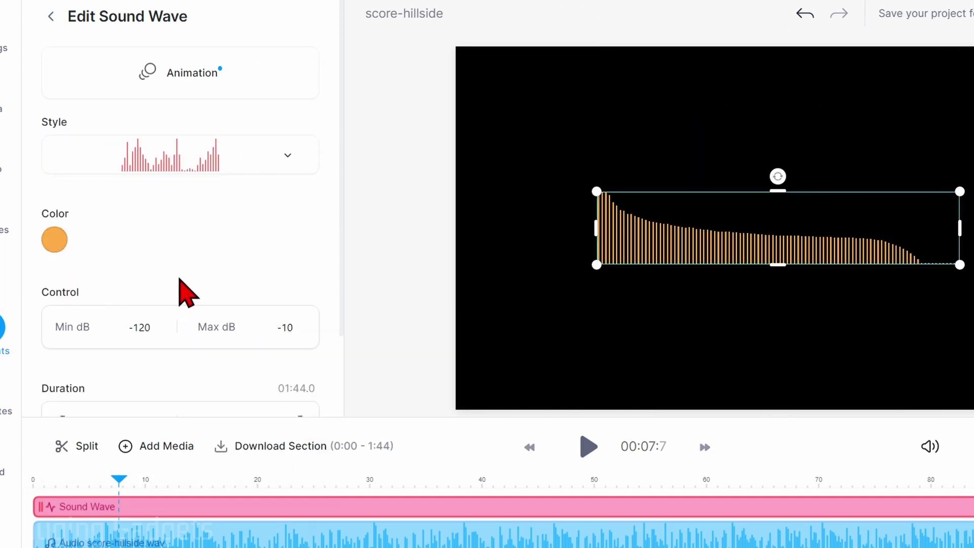
{"action": "left_click", "coordinate": [211, 167]}
{"action": "left_click", "coordinate": [212, 213]}
{"action": "left_click", "coordinate": [588, 447]}
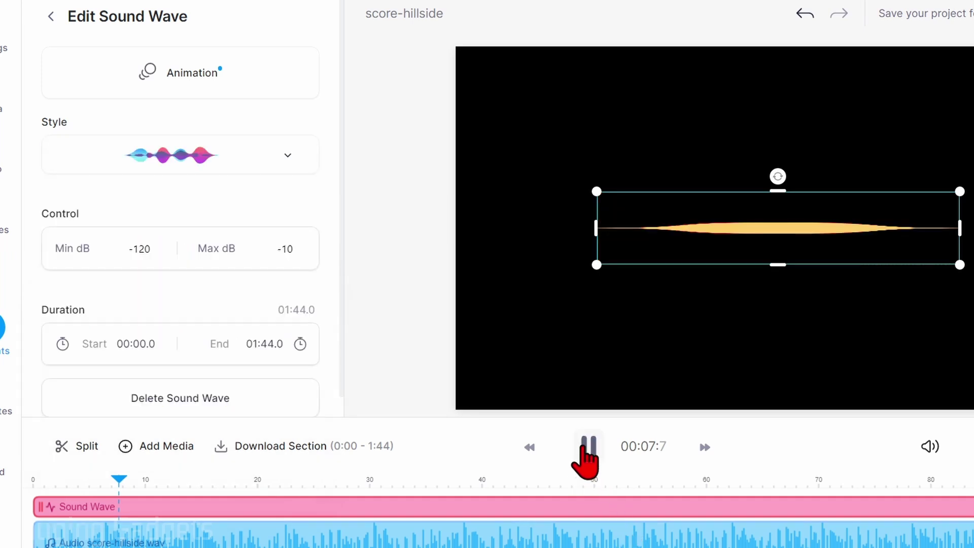
{"action": "key", "text": "ctrl+z"}
{"action": "scroll", "coordinate": [91, 308], "scroll_direction": "down", "scroll_amount": 1}
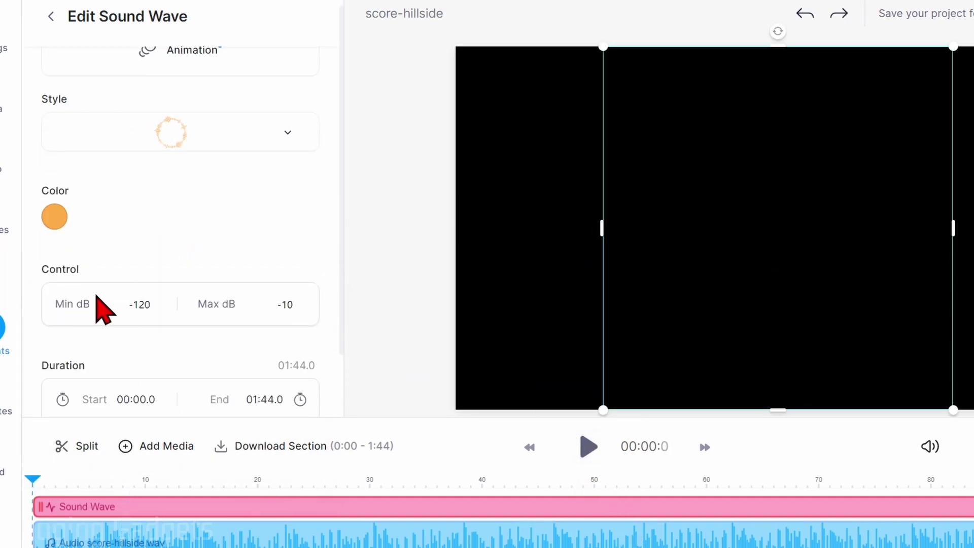
{"action": "scroll", "coordinate": [89, 269], "scroll_direction": "down", "scroll_amount": 2}
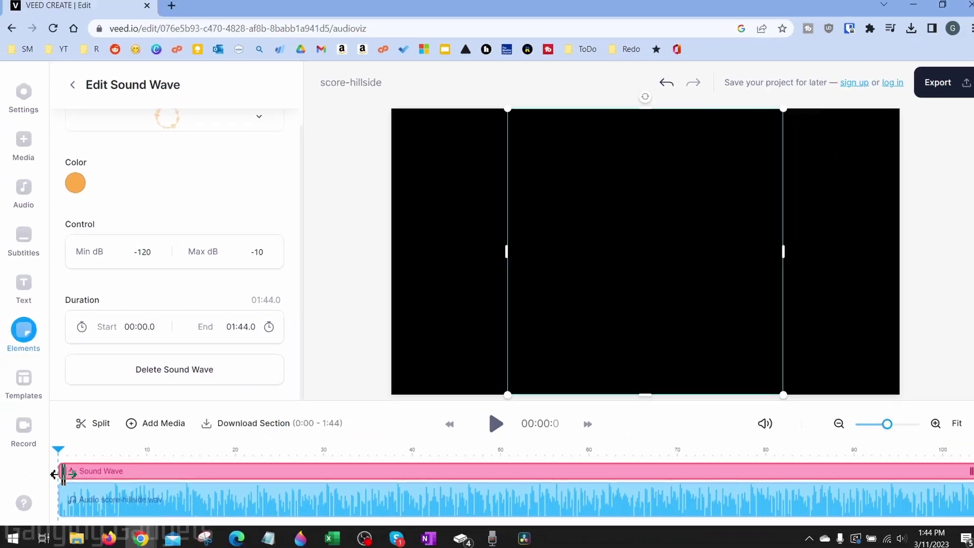
{"action": "left_click_drag", "start_coordinate": [35, 506], "coordinate": [208, 507]}
{"action": "left_click_drag", "start_coordinate": [196, 469], "coordinate": [194, 469]}
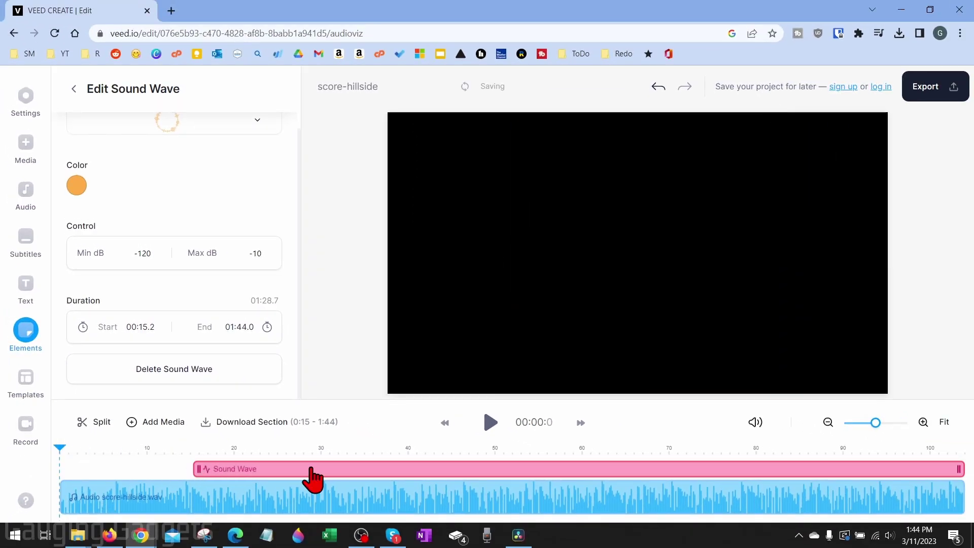
{"action": "left_click_drag", "start_coordinate": [967, 472], "coordinate": [822, 470]}
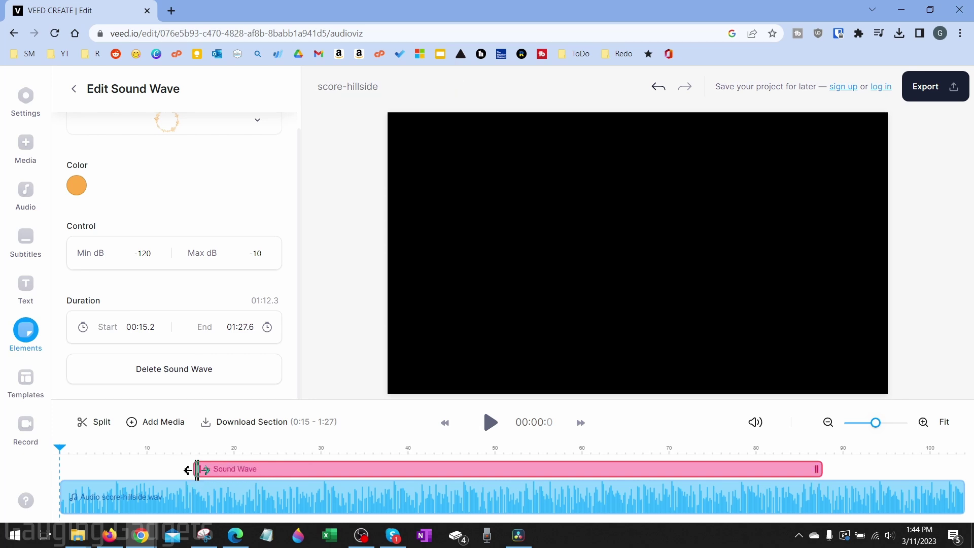
{"action": "left_click_drag", "start_coordinate": [188, 470], "coordinate": [59, 468]}
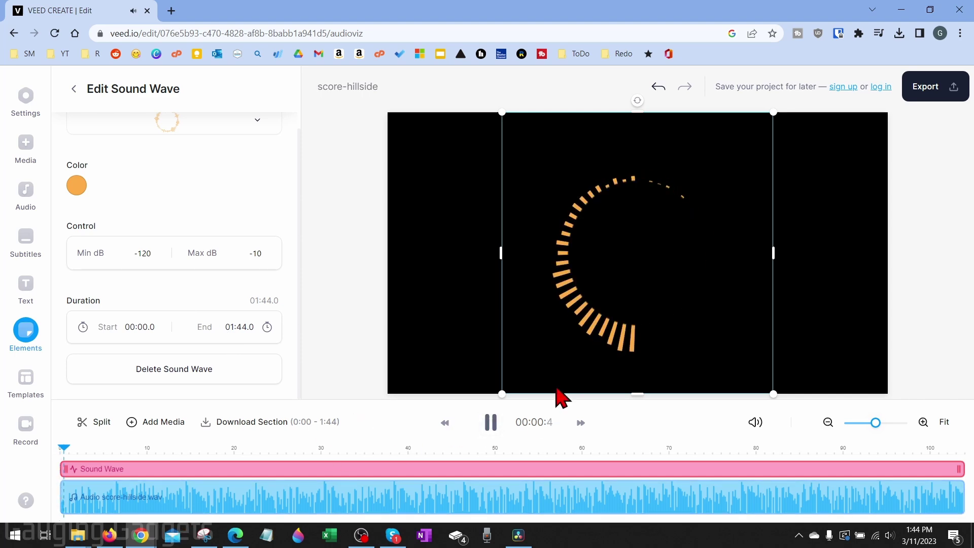
{"action": "left_click", "coordinate": [491, 426]}
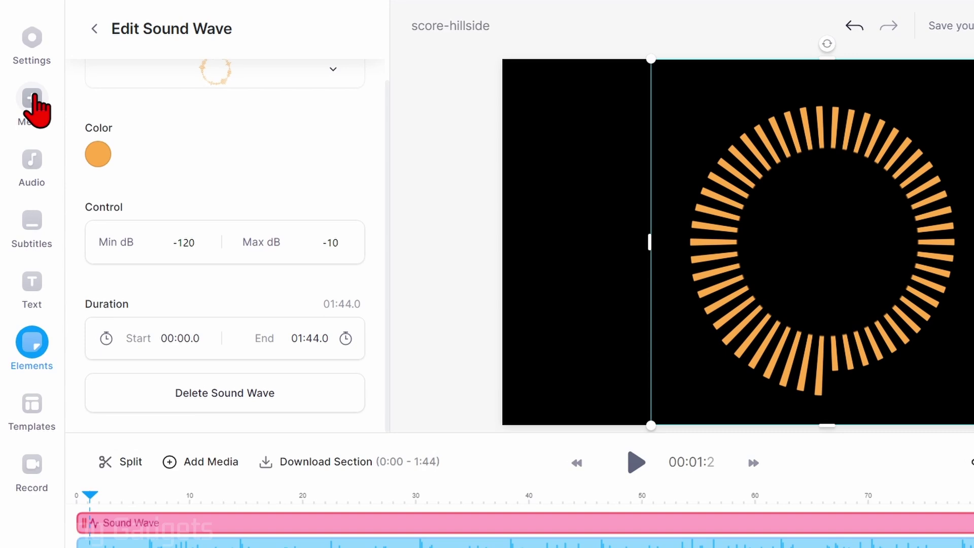
Step: Add the first aerial beach clip from Stock Videos to the project
{"action": "left_click", "coordinate": [26, 142]}
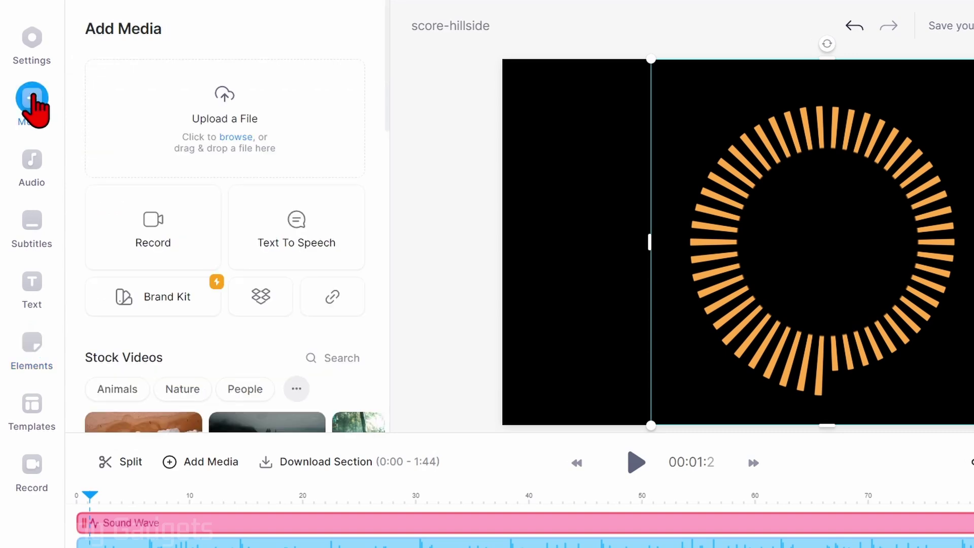
{"action": "scroll", "coordinate": [157, 261], "scroll_direction": "down", "scroll_amount": 3}
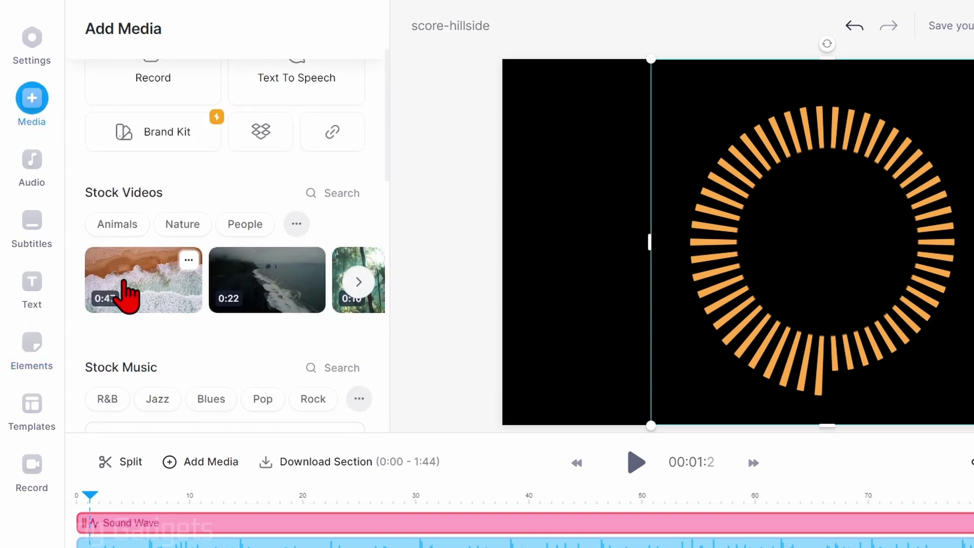
{"action": "left_click", "coordinate": [124, 284]}
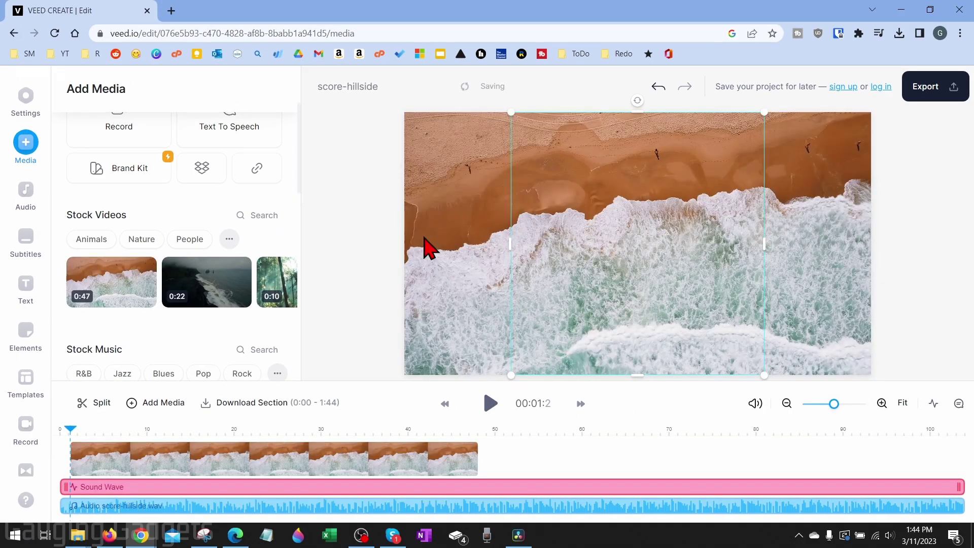
{"action": "left_click", "coordinate": [131, 460]}
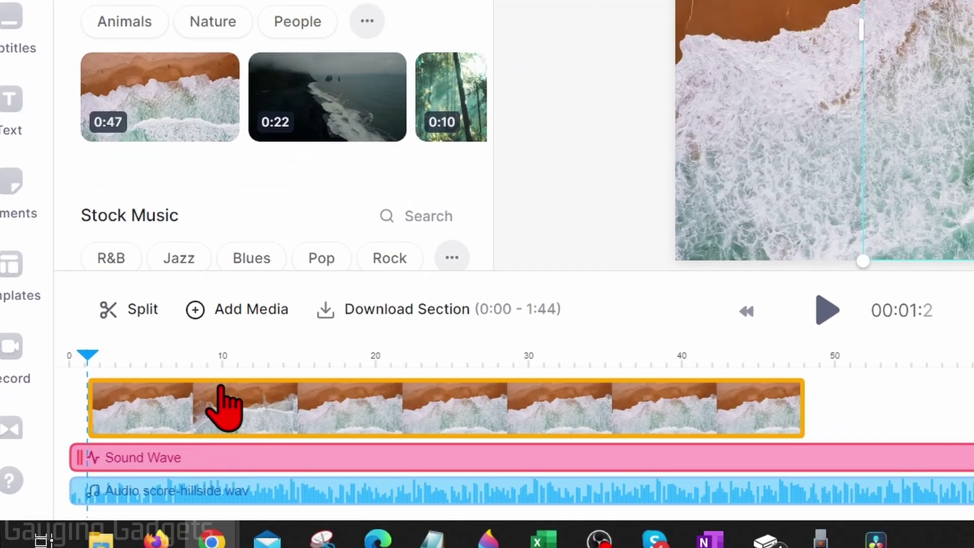
{"action": "left_click", "coordinate": [117, 458]}
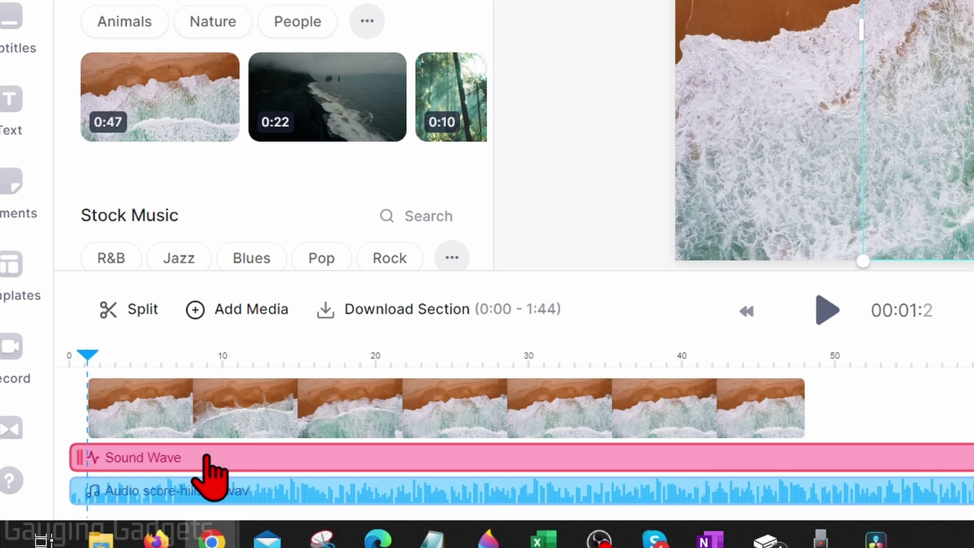
Step: Move the sound wave track above the beach video and preview the result
{"action": "left_click_drag", "start_coordinate": [190, 456], "coordinate": [152, 376]}
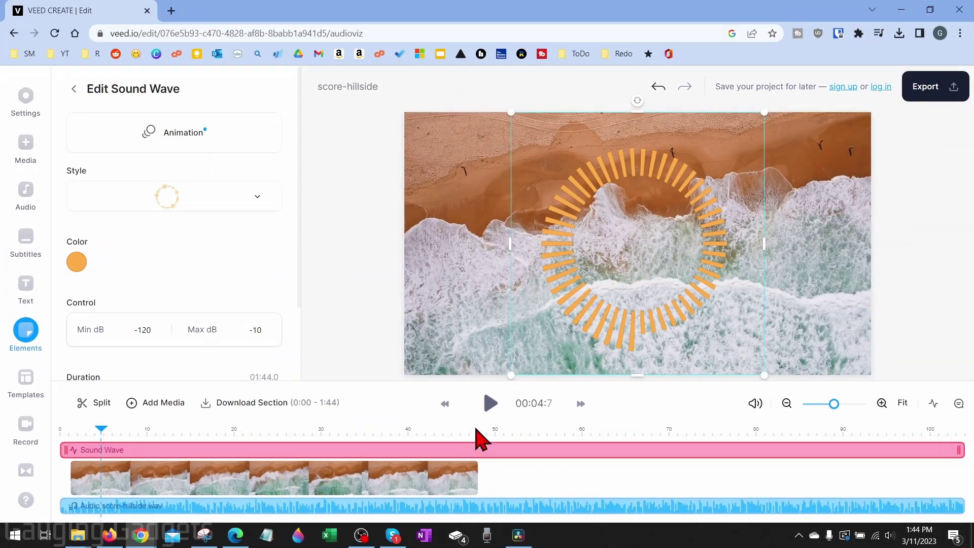
{"action": "left_click", "coordinate": [489, 411]}
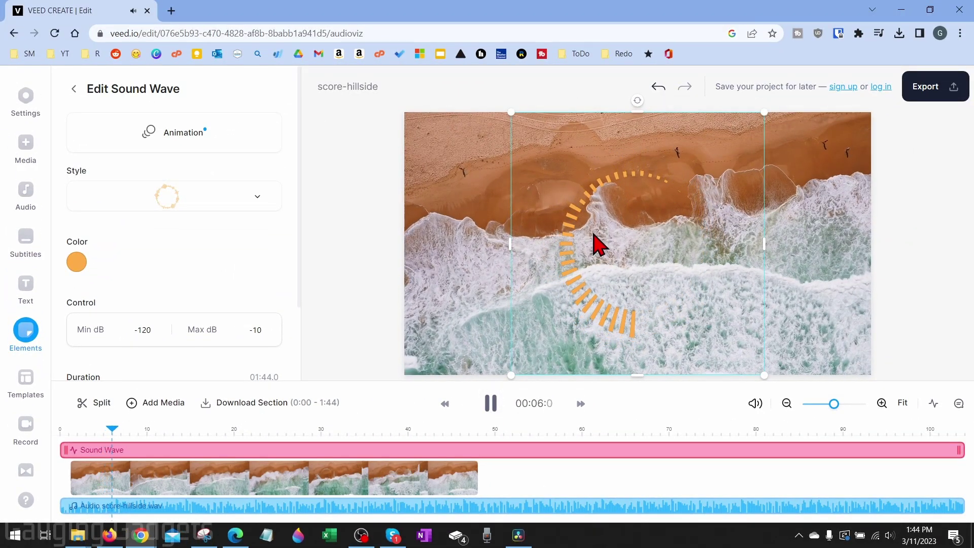
{"action": "left_click", "coordinate": [496, 413]}
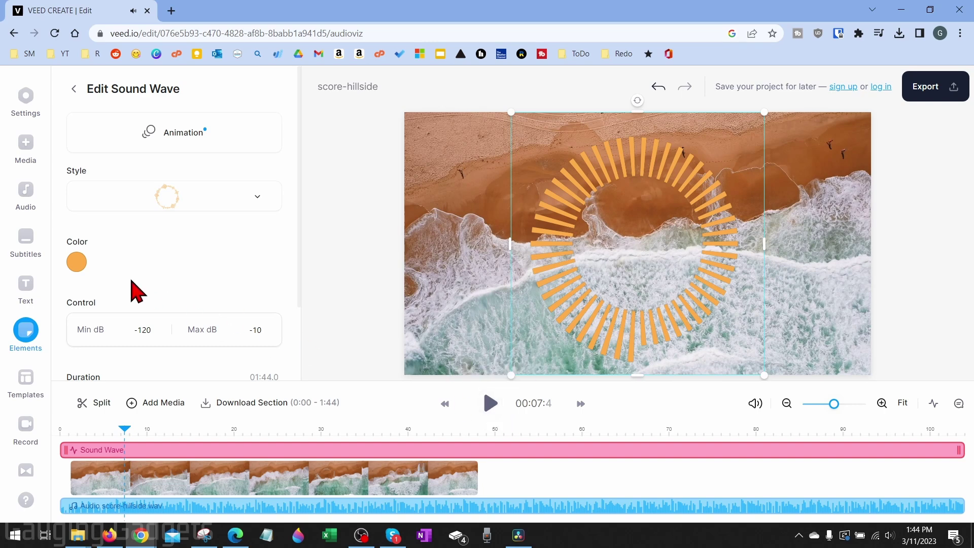
Step: Change the sound wave colour to black
{"action": "left_click", "coordinate": [71, 263]}
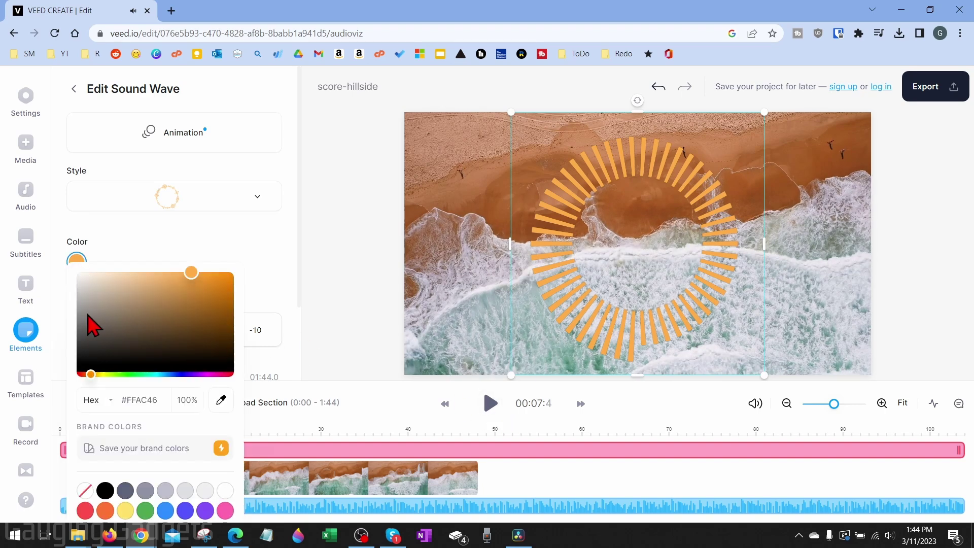
{"action": "left_click", "coordinate": [89, 330]}
{"action": "left_click", "coordinate": [401, 477]}
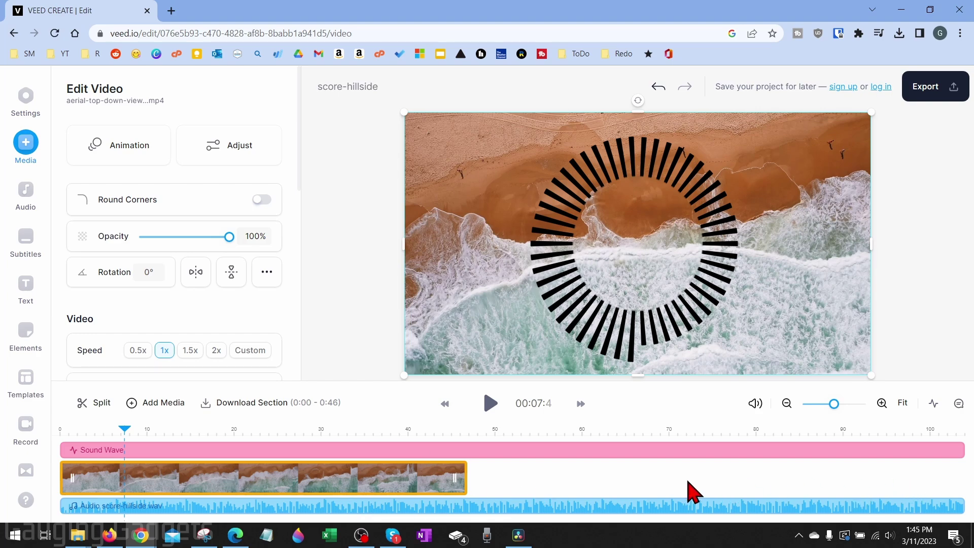
Step: Copy and paste the beach clip right after the original, then preview the longer footage
{"action": "right_click", "coordinate": [386, 484]}
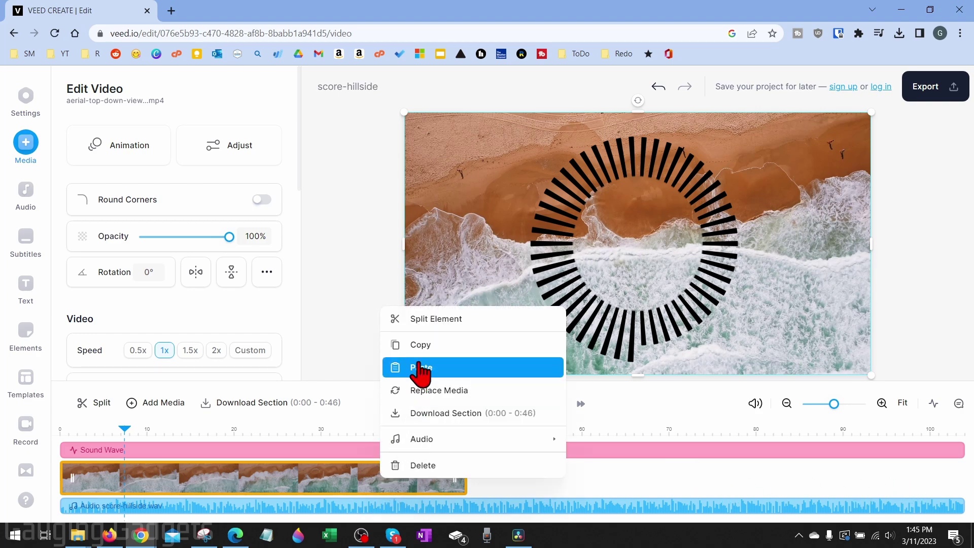
{"action": "left_click", "coordinate": [424, 353]}
{"action": "right_click", "coordinate": [474, 442]}
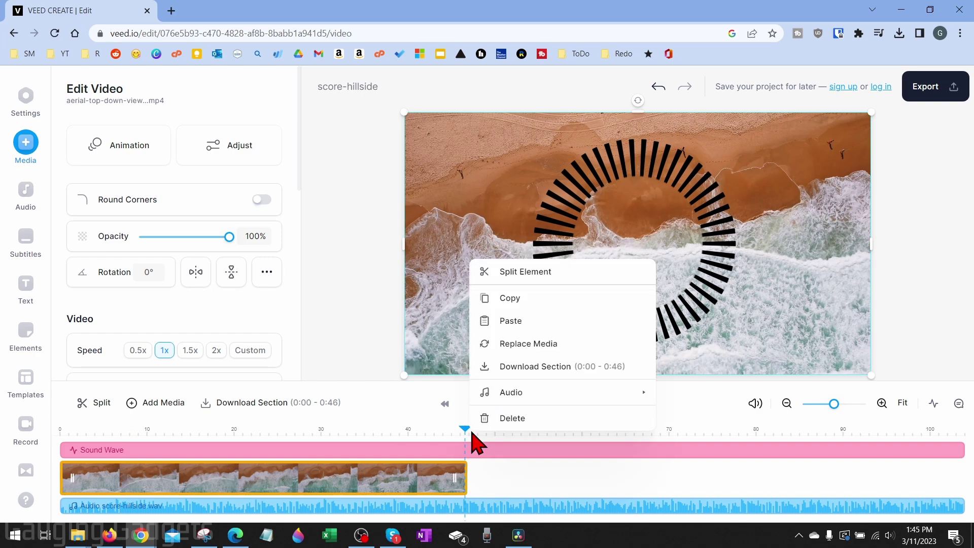
{"action": "left_click", "coordinate": [508, 320]}
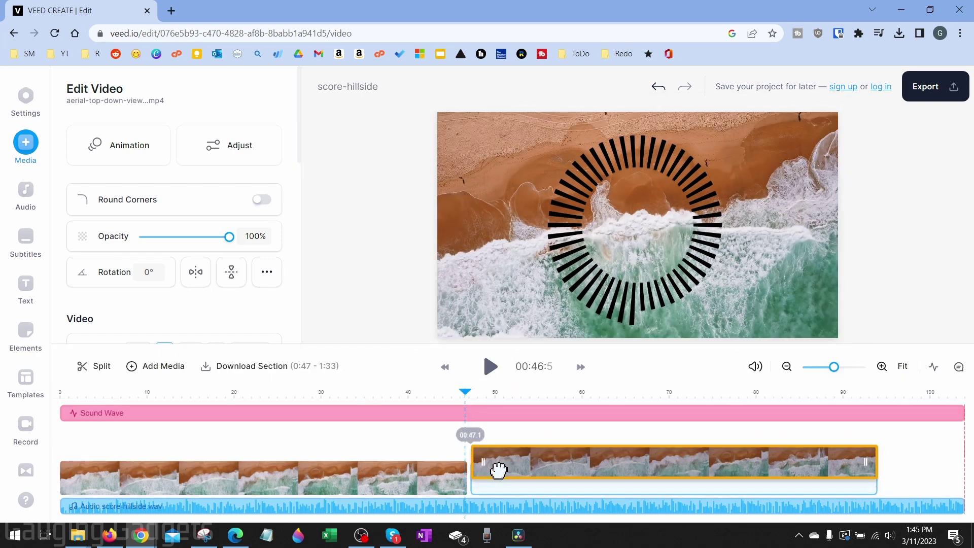
{"action": "left_click_drag", "start_coordinate": [498, 470], "coordinate": [489, 496]}
{"action": "key", "text": "space"}
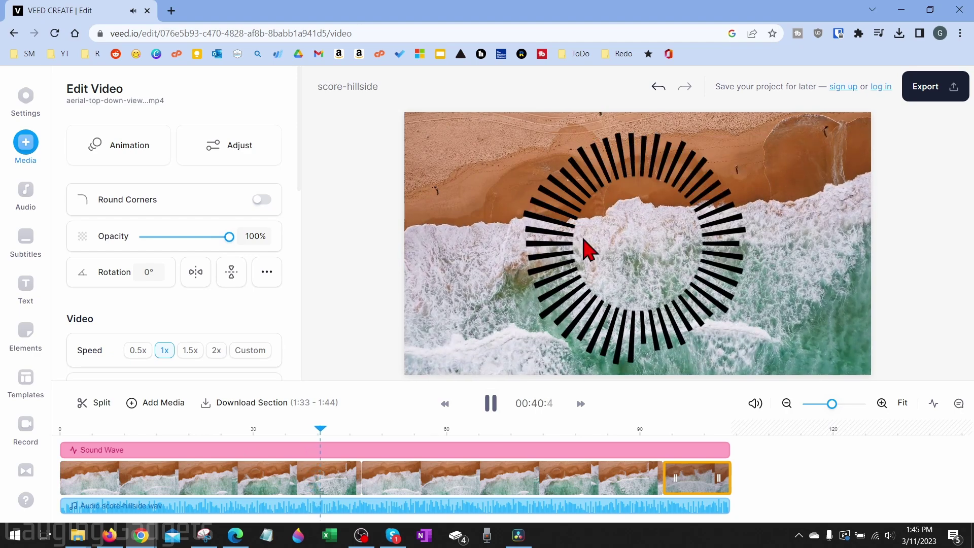
{"action": "left_click", "coordinate": [492, 404]}
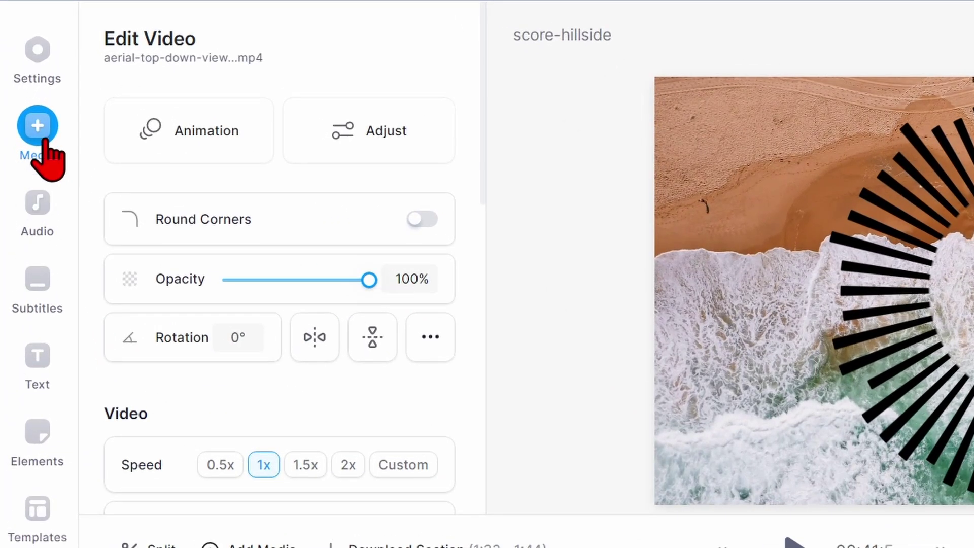
Step: Upload the N91music logo image and give it Round Corners at 100
{"action": "left_click", "coordinate": [26, 143]}
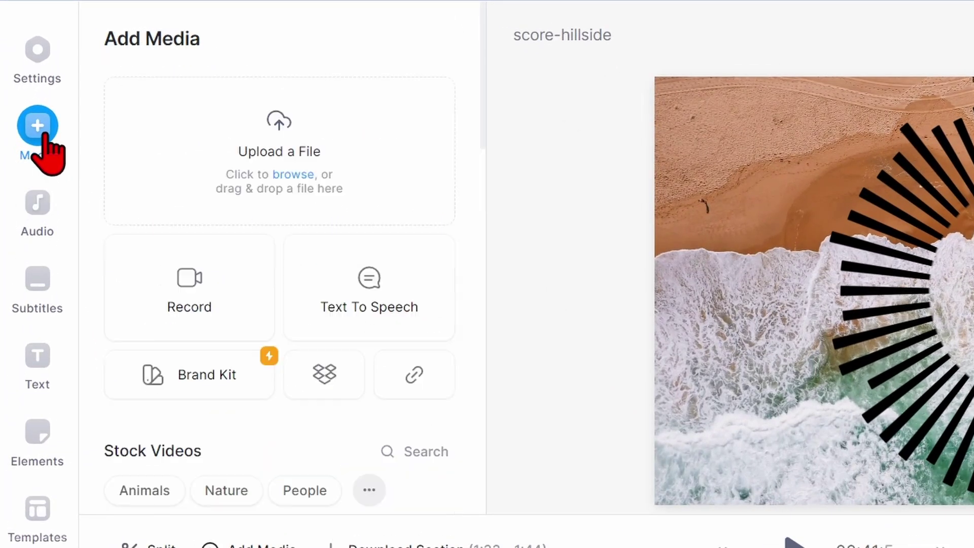
{"action": "left_click", "coordinate": [239, 152]}
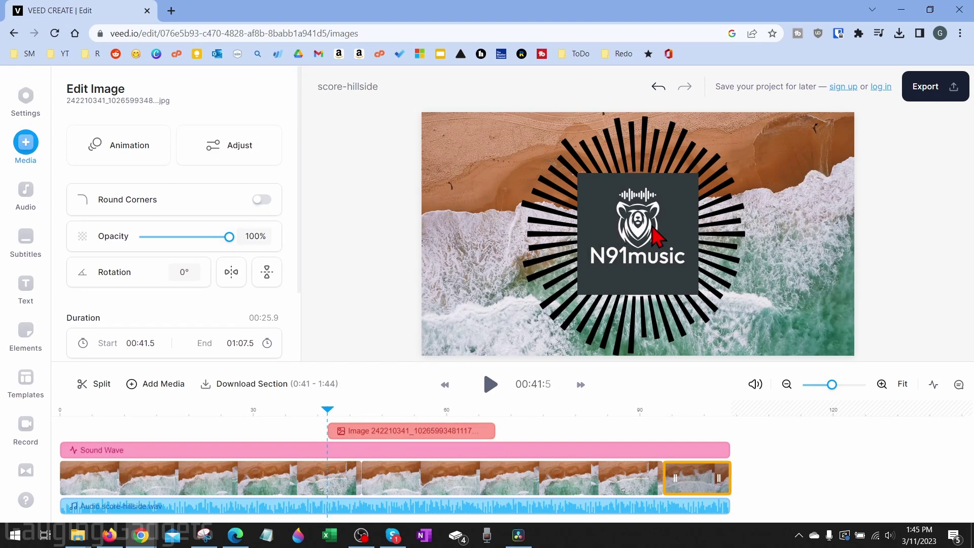
{"action": "left_click", "coordinate": [644, 236]}
{"action": "left_click", "coordinate": [262, 199]}
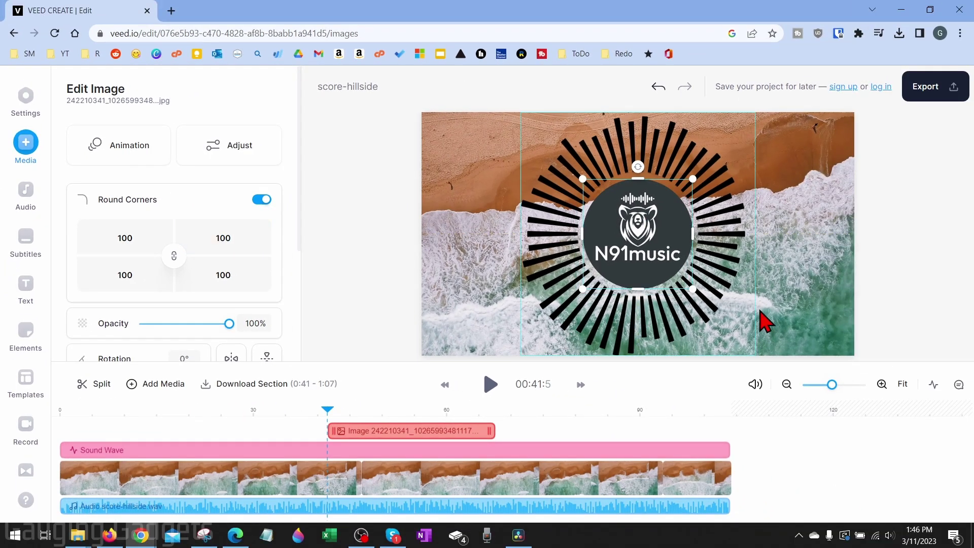
Step: Move the logo clip to 0:00, stretch it across the full 1:44, and preview
{"action": "left_click", "coordinate": [815, 322]}
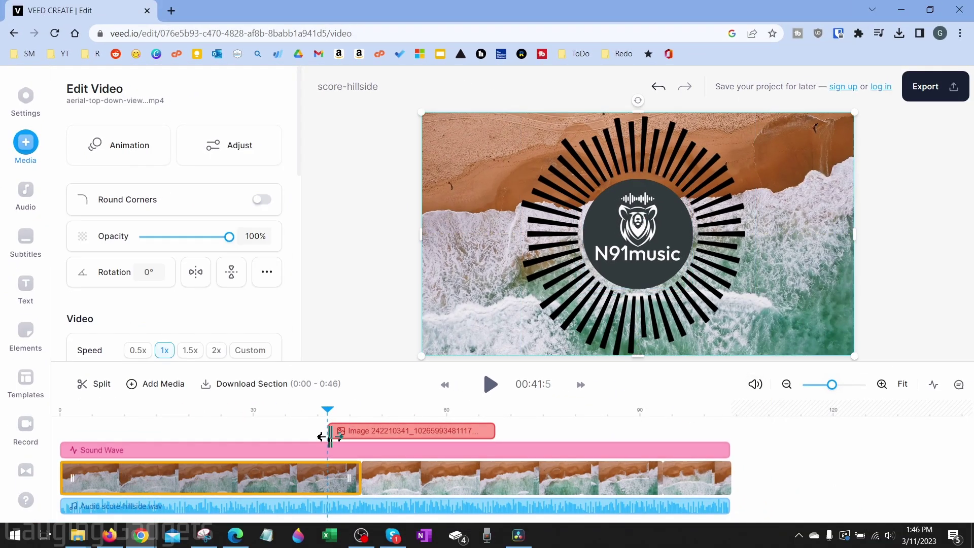
{"action": "left_click_drag", "start_coordinate": [355, 432], "coordinate": [154, 447]}
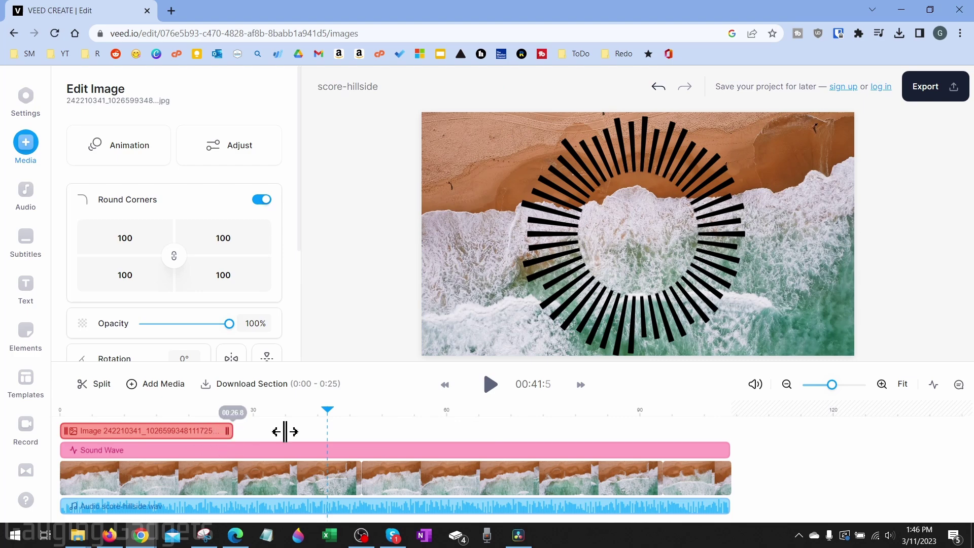
{"action": "left_click_drag", "start_coordinate": [285, 431], "coordinate": [640, 429]}
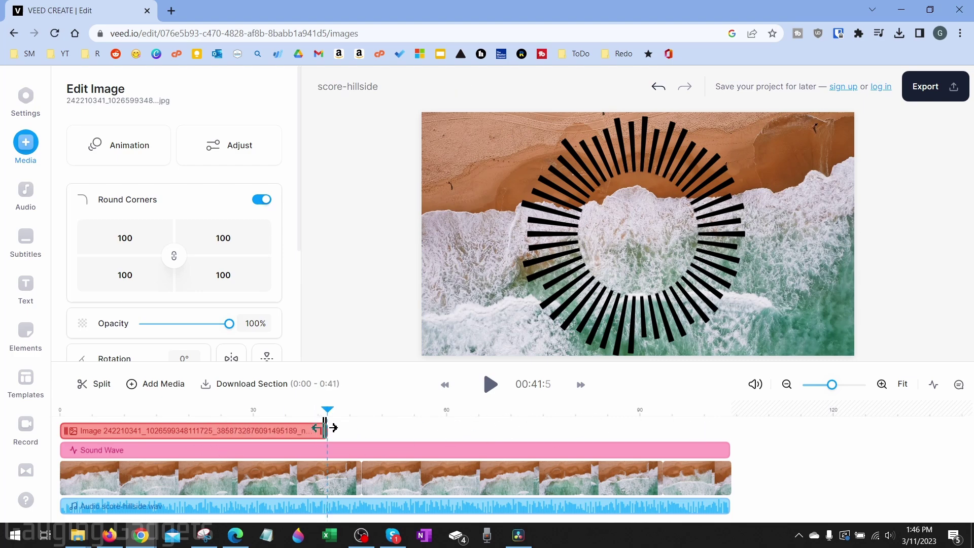
{"action": "left_click", "coordinate": [254, 430]}
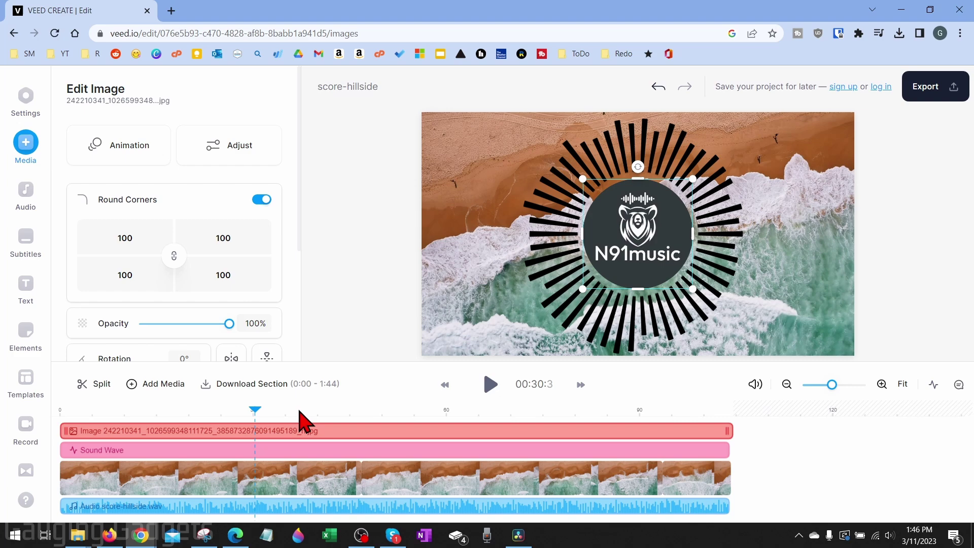
{"action": "key", "text": "space"}
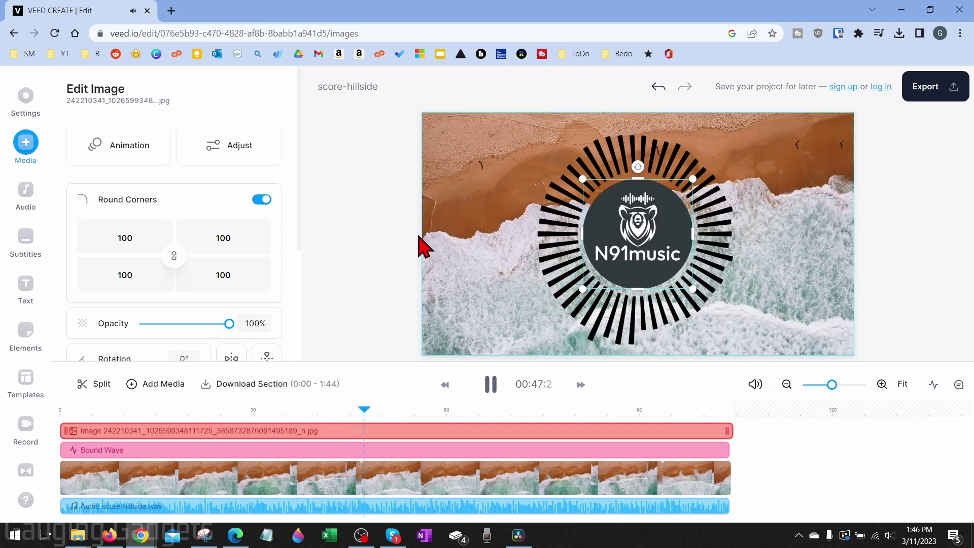
Step: Export the video at 720p, 30 fps with quality set to High
{"action": "left_click", "coordinate": [220, 482]}
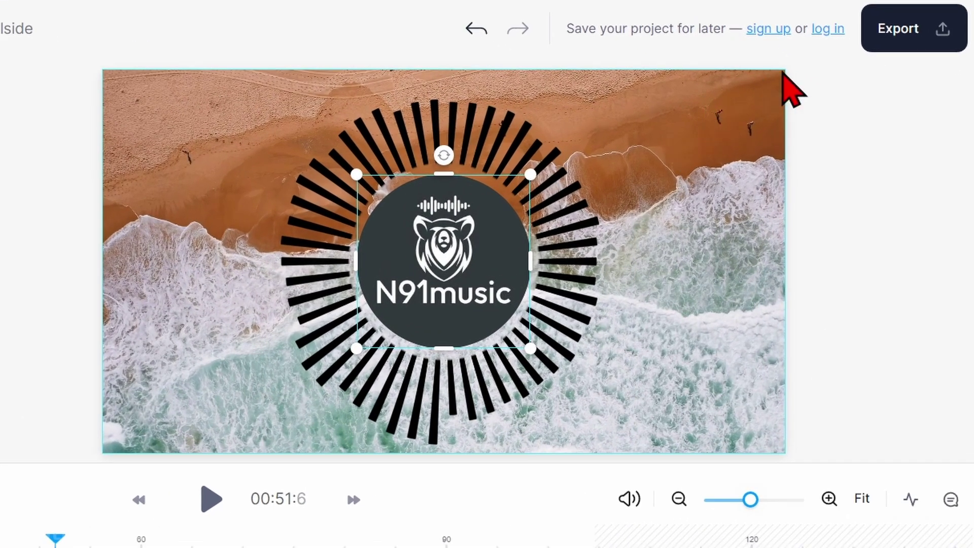
{"action": "left_click", "coordinate": [915, 35]}
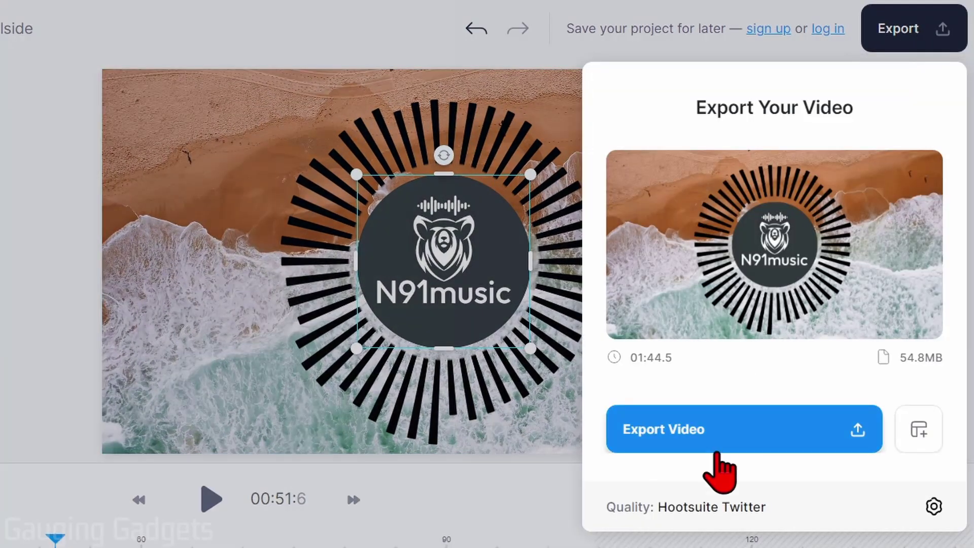
{"action": "left_click", "coordinate": [934, 506]}
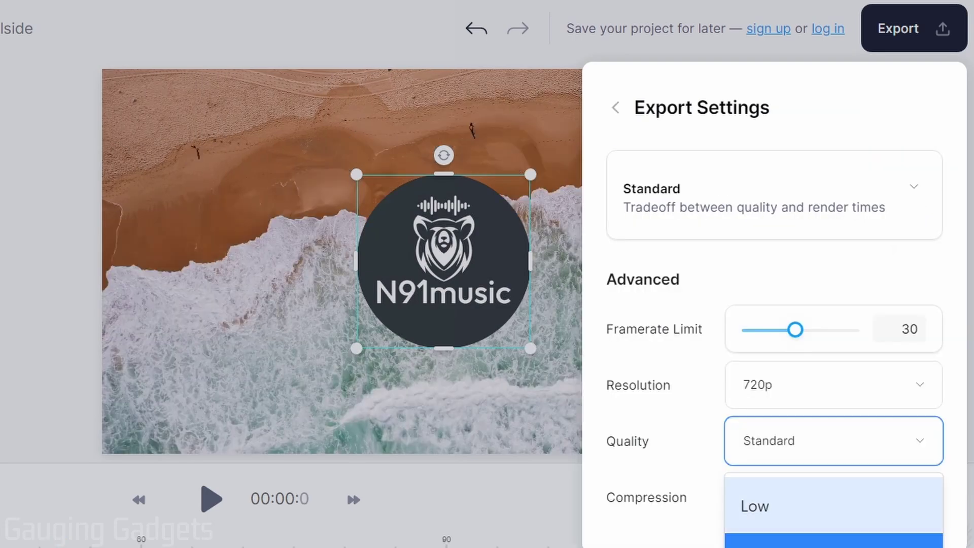
{"action": "left_click", "coordinate": [805, 541]}
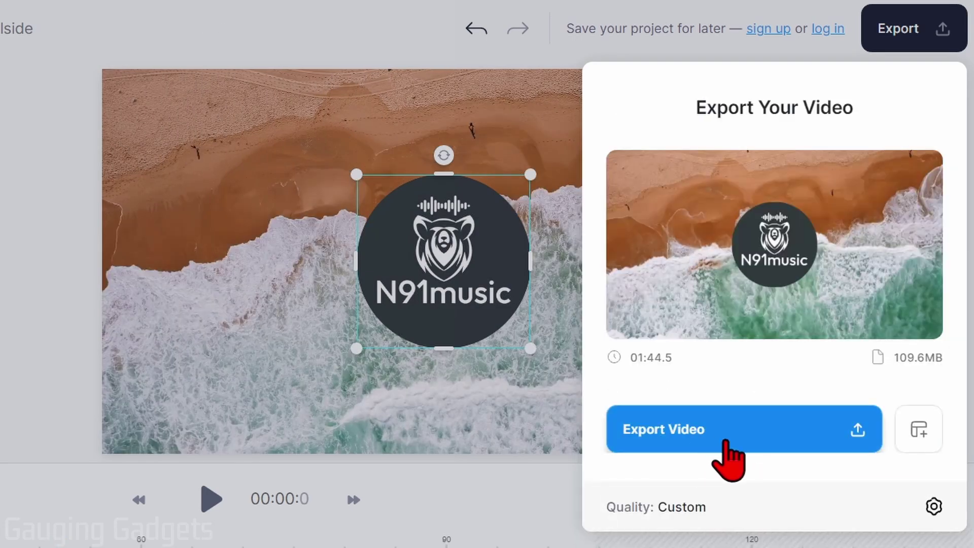
{"action": "left_click", "coordinate": [727, 447]}
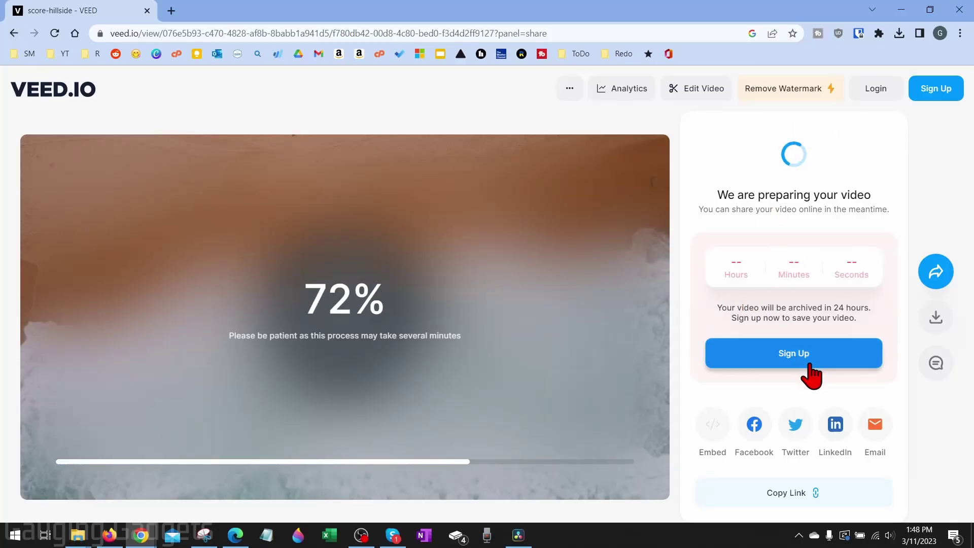
Step: Sign up with an e-mail address to save the project, then open the MP4 download options
{"action": "left_click", "coordinate": [812, 362]}
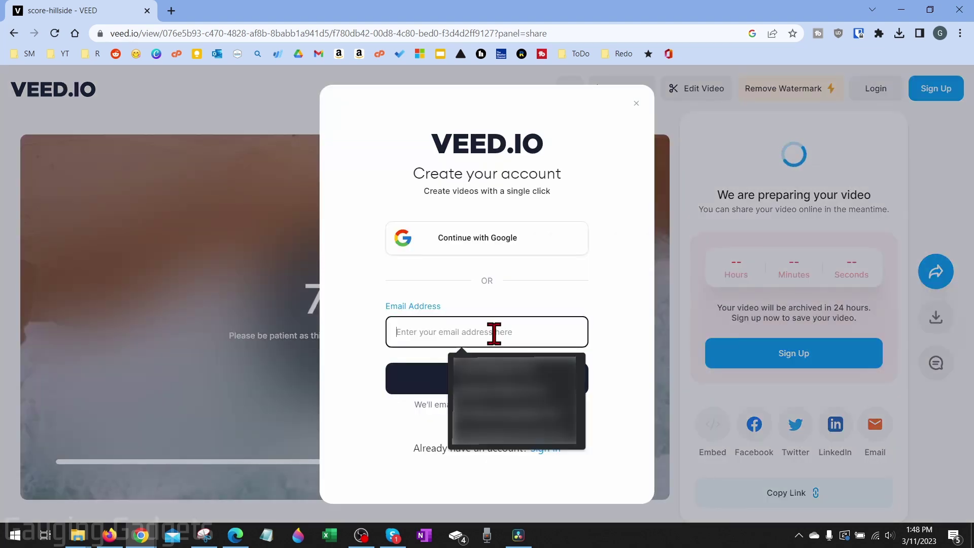
{"action": "left_click", "coordinate": [486, 374]}
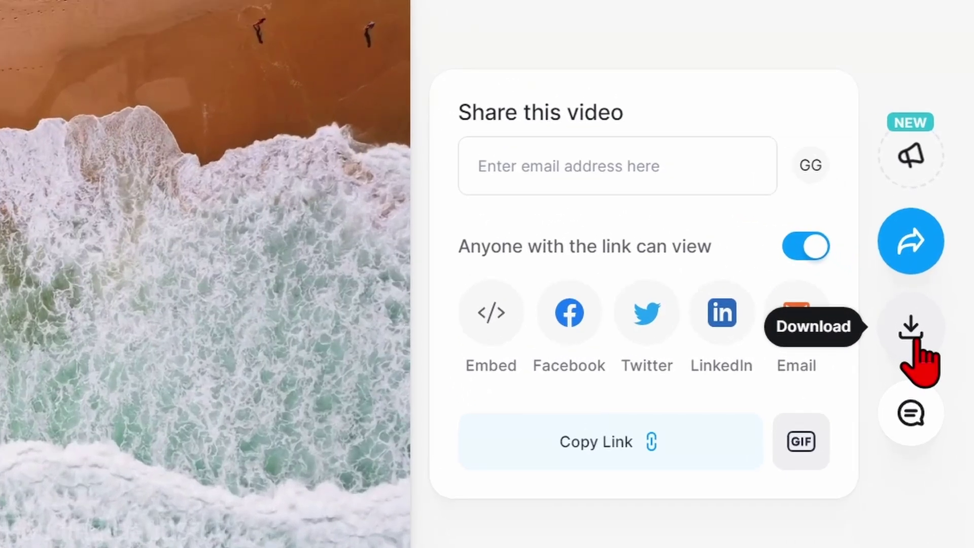
{"action": "left_click", "coordinate": [911, 330]}
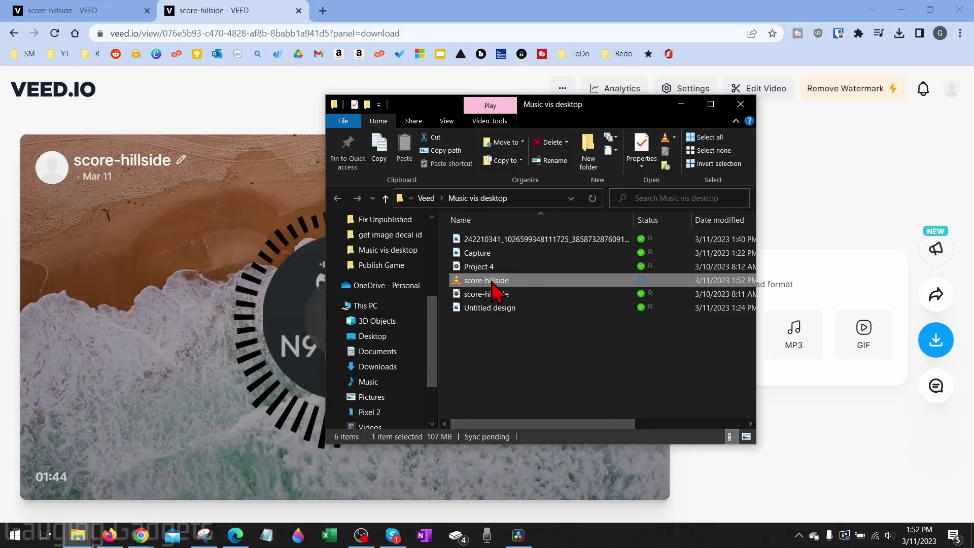
Step: Open the exported score-hillside.mp4 in VLC to review the 1:44 beach visualizer
{"action": "double_click", "coordinate": [493, 282]}
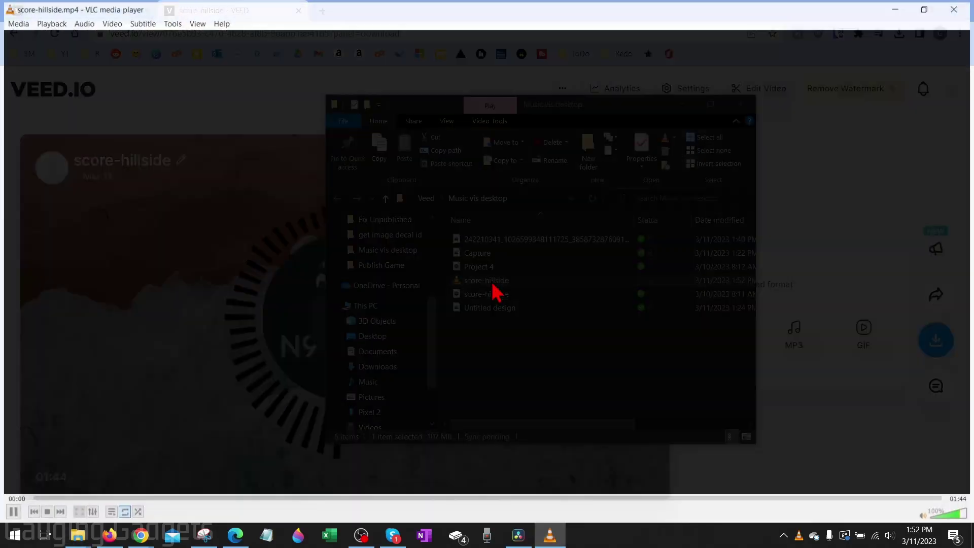